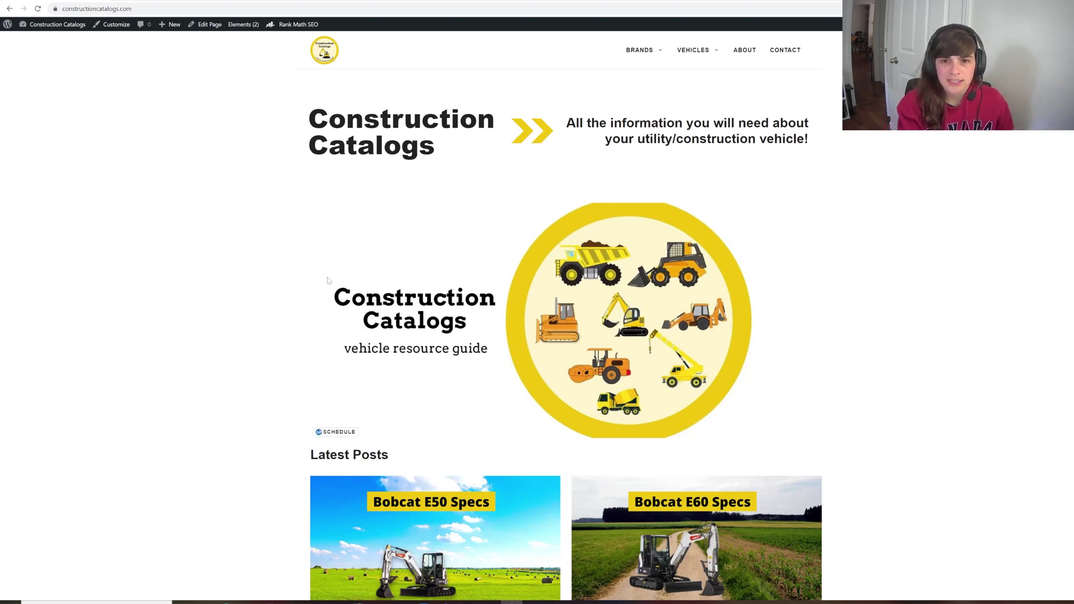
# Step: Page through the Latest Posts to page 3, showing the Bobcat E35 and Kubota L4701 articles
pyautogui.scroll(-5, 210, 291)
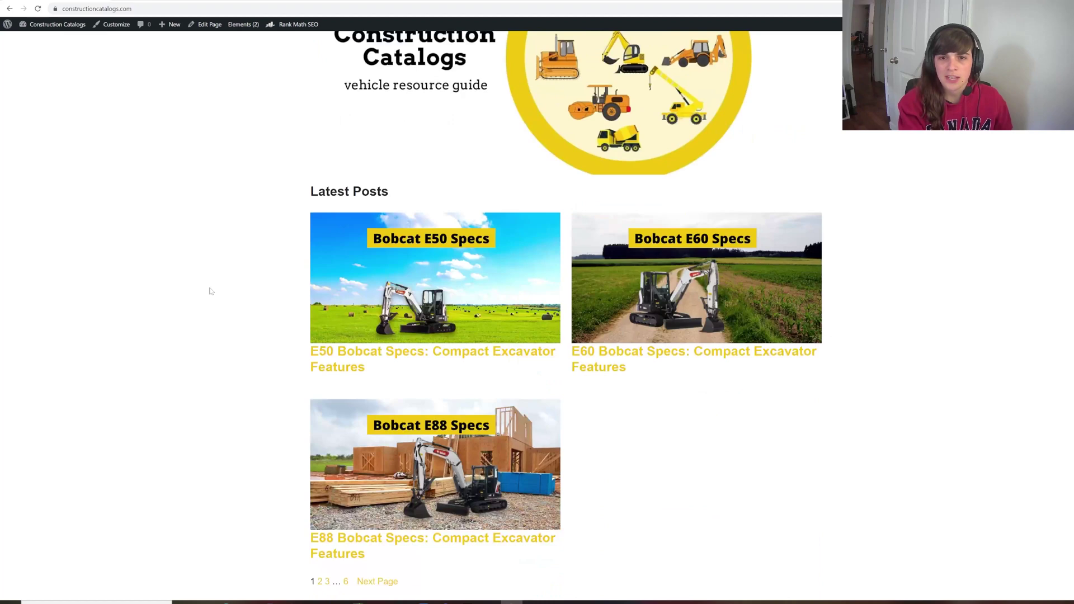
pyautogui.click(383, 582)
pyautogui.scroll(-4, 409, 518)
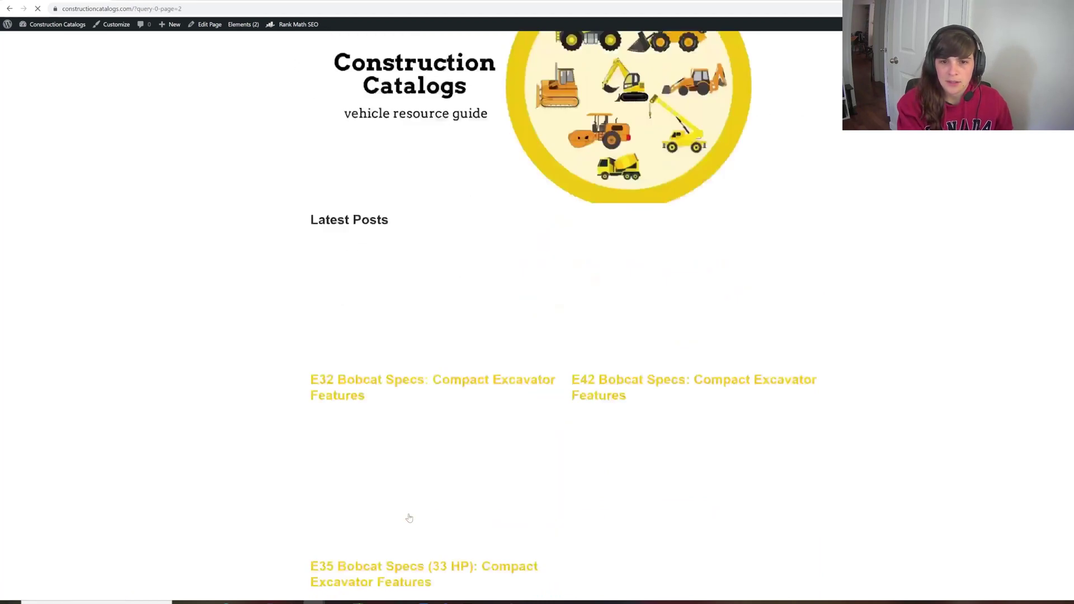
pyautogui.scroll(-2, 444, 470)
pyautogui.scroll(-2, 468, 425)
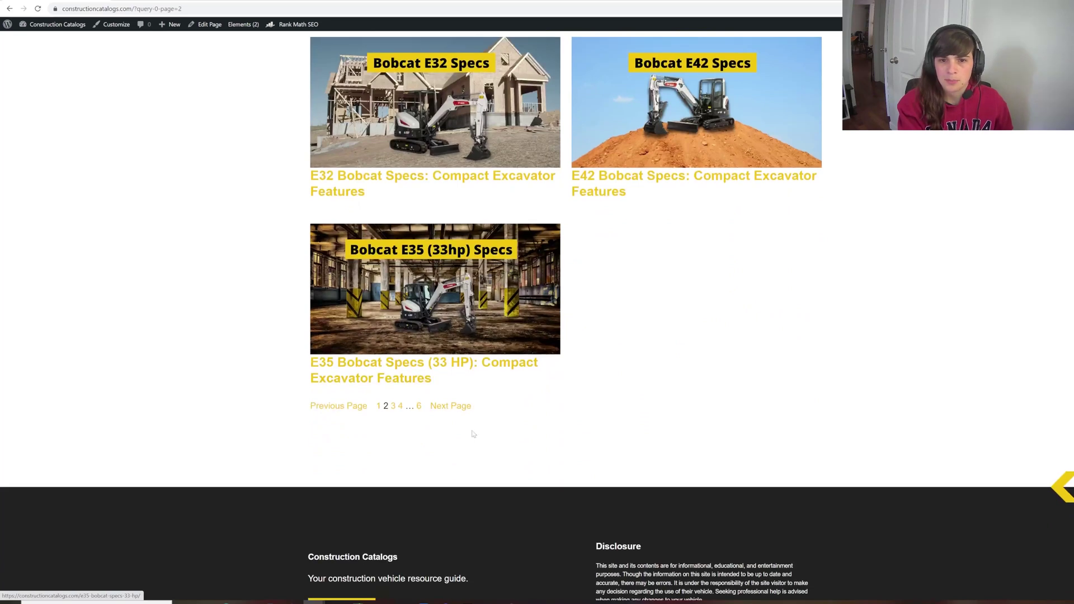
pyautogui.click(450, 407)
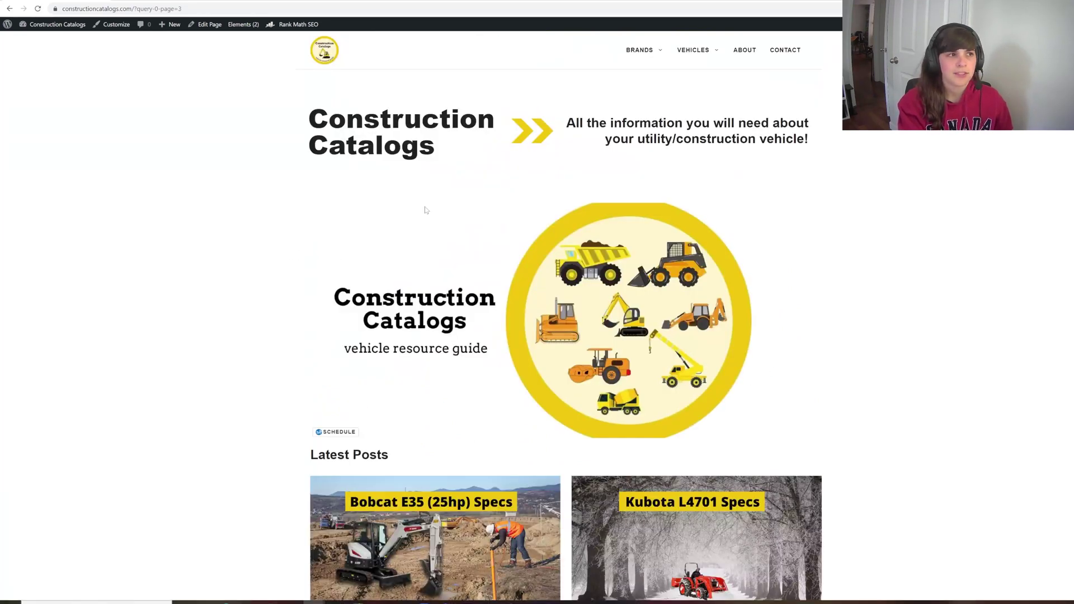
pyautogui.moveTo(660, 53)
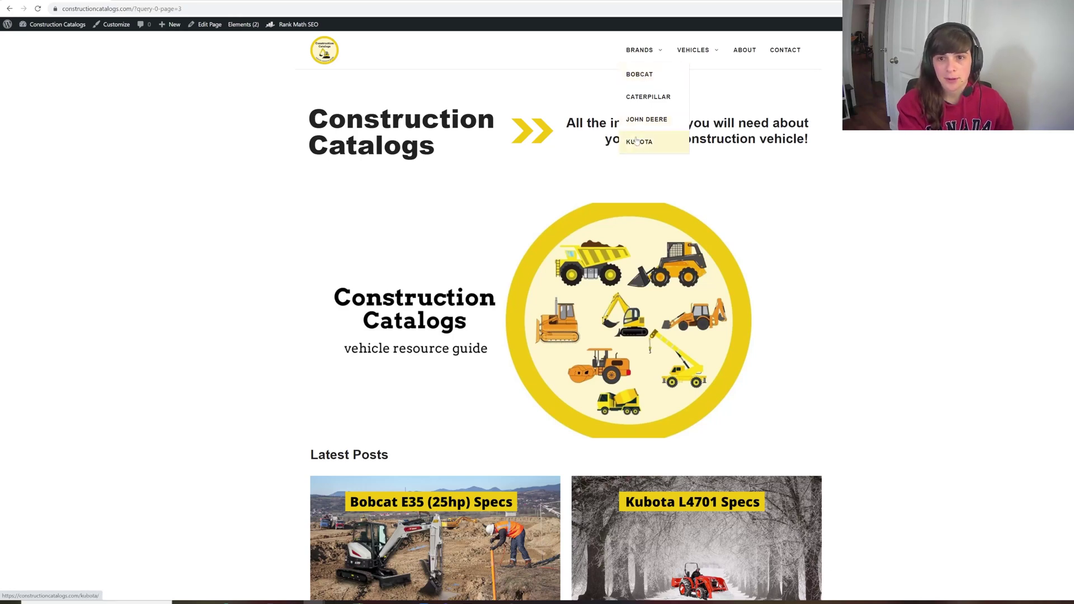
# Step: Open the Bobcat brand page from the BRANDS menu
pyautogui.click(640, 83)
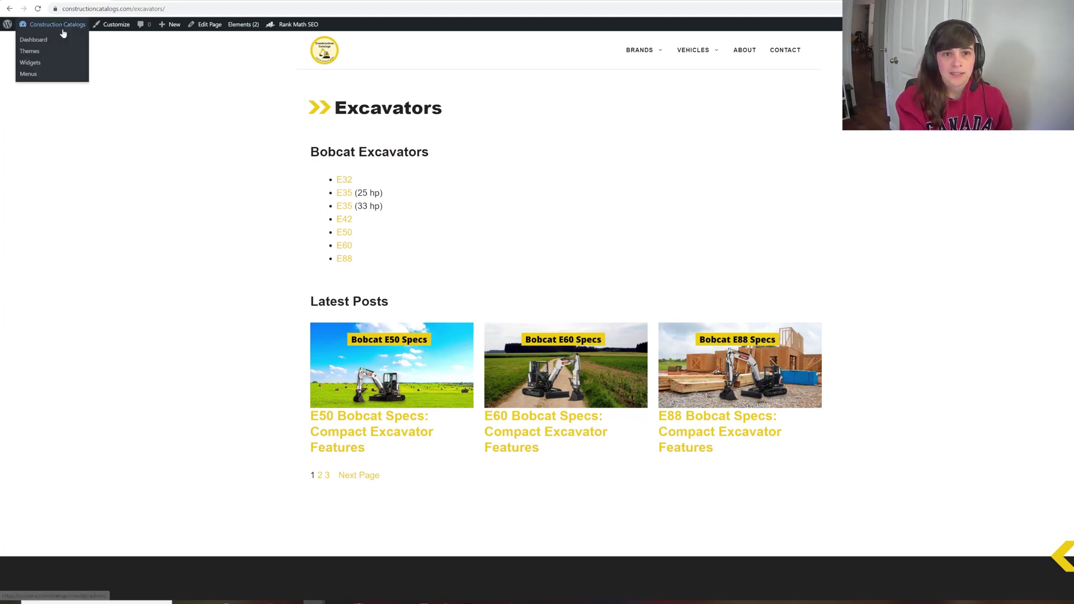
# Step: Launch the Rank Math setup wizard from the WordPress dashboard
pyautogui.click(63, 38)
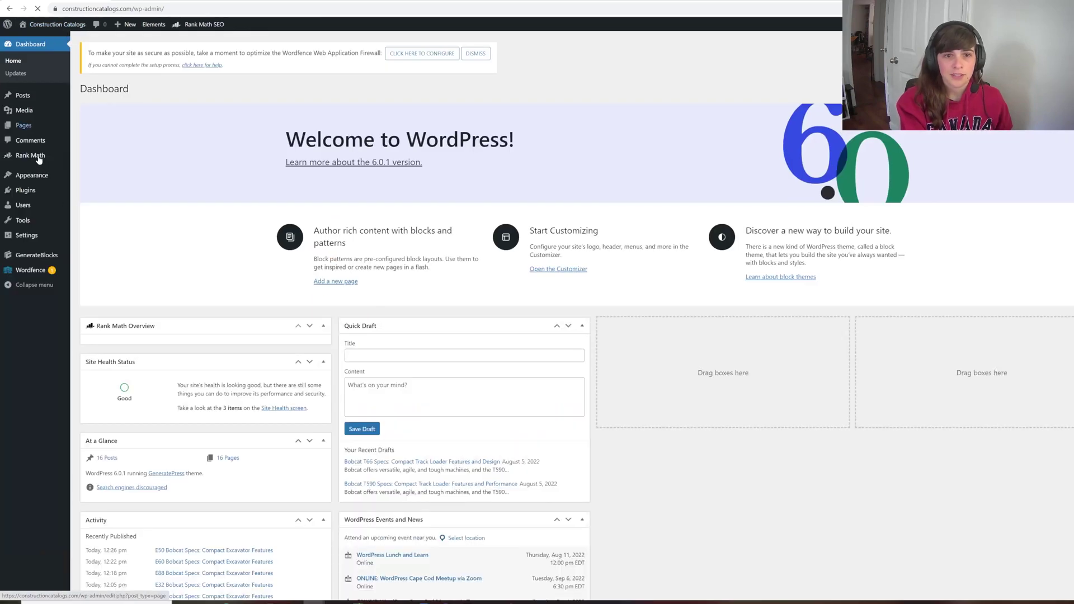
pyautogui.click(37, 156)
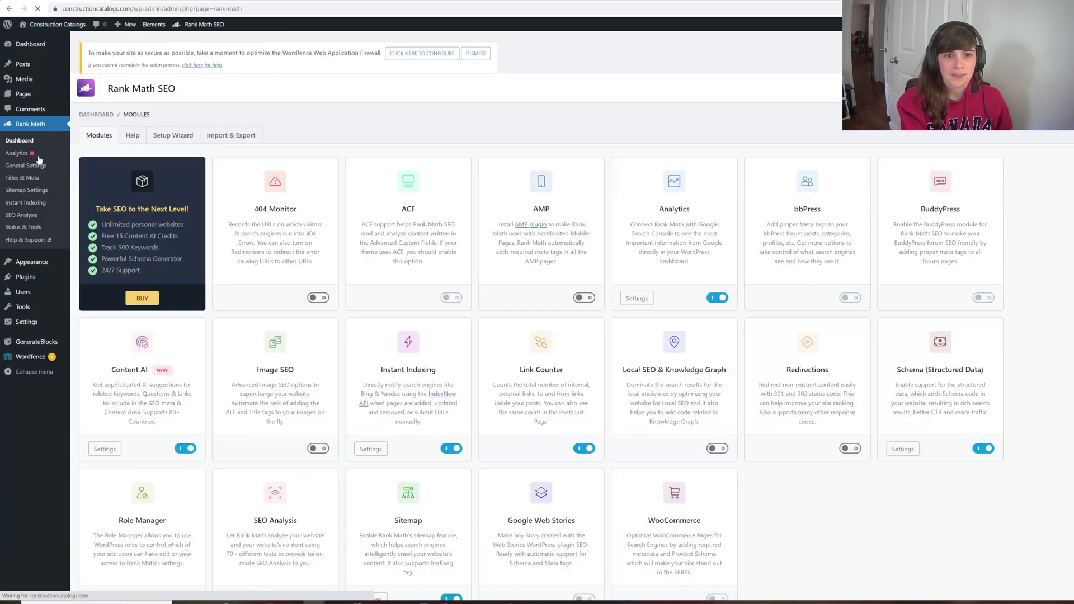
pyautogui.click(163, 137)
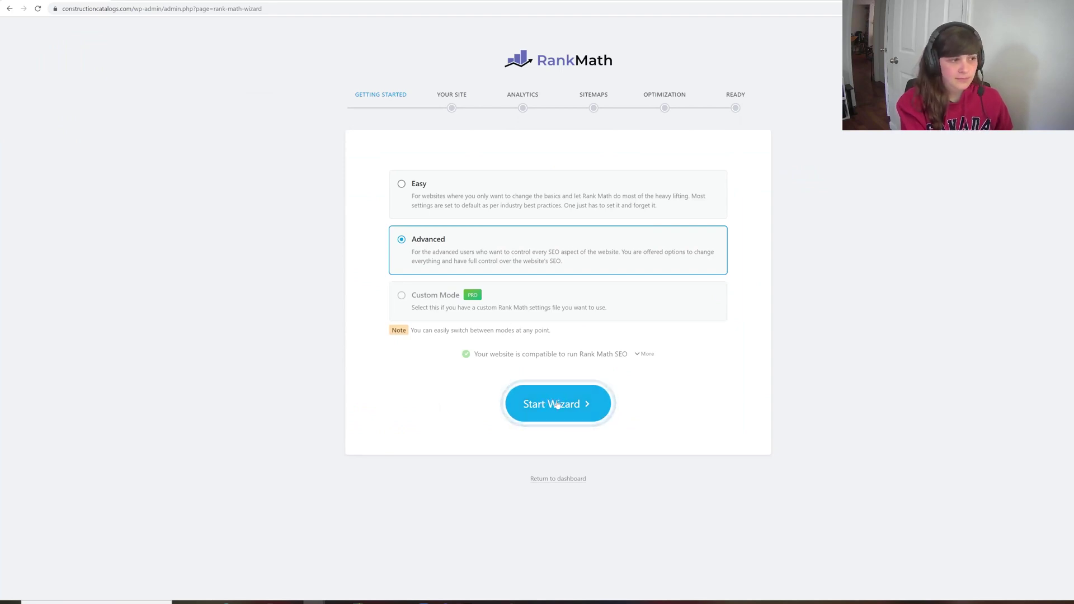
# Step: Start the wizard in Advanced mode and save the Your Site details
pyautogui.click(555, 402)
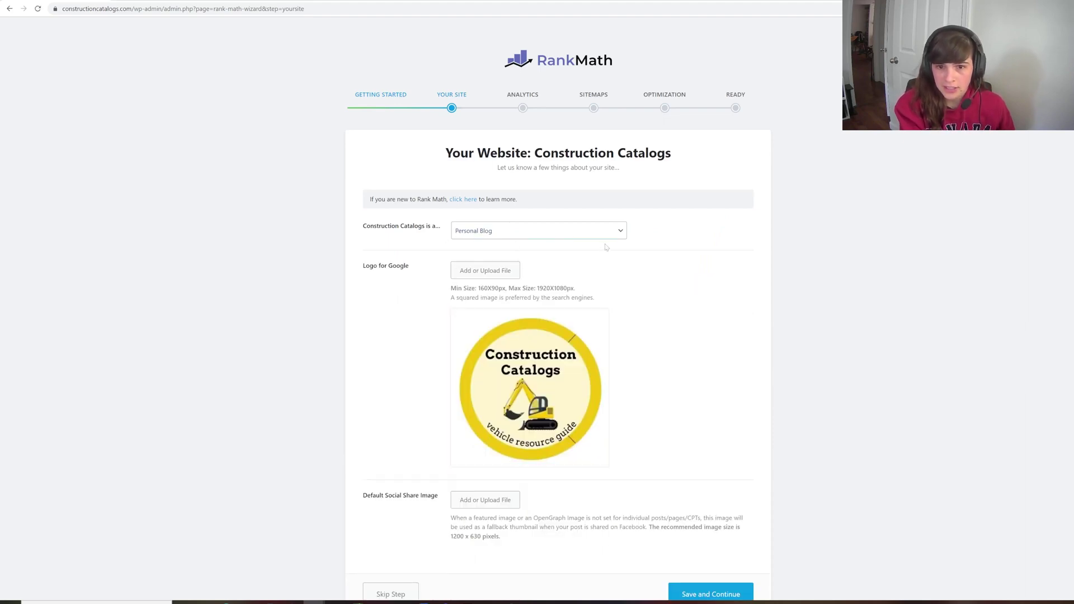
pyautogui.scroll(-1, 670, 278)
pyautogui.scroll(-1, 520, 299)
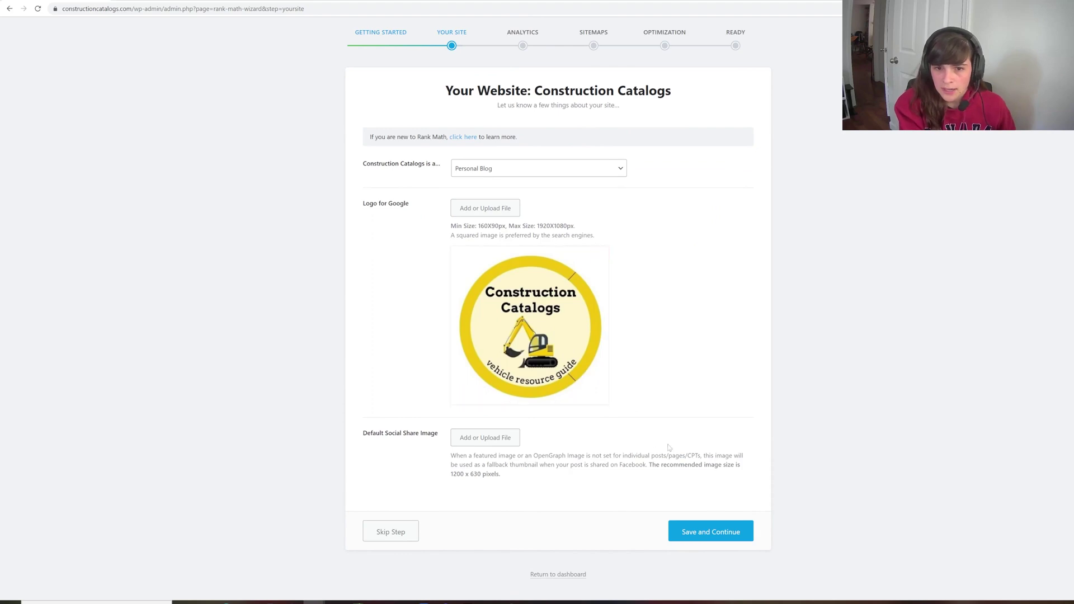
pyautogui.click(724, 537)
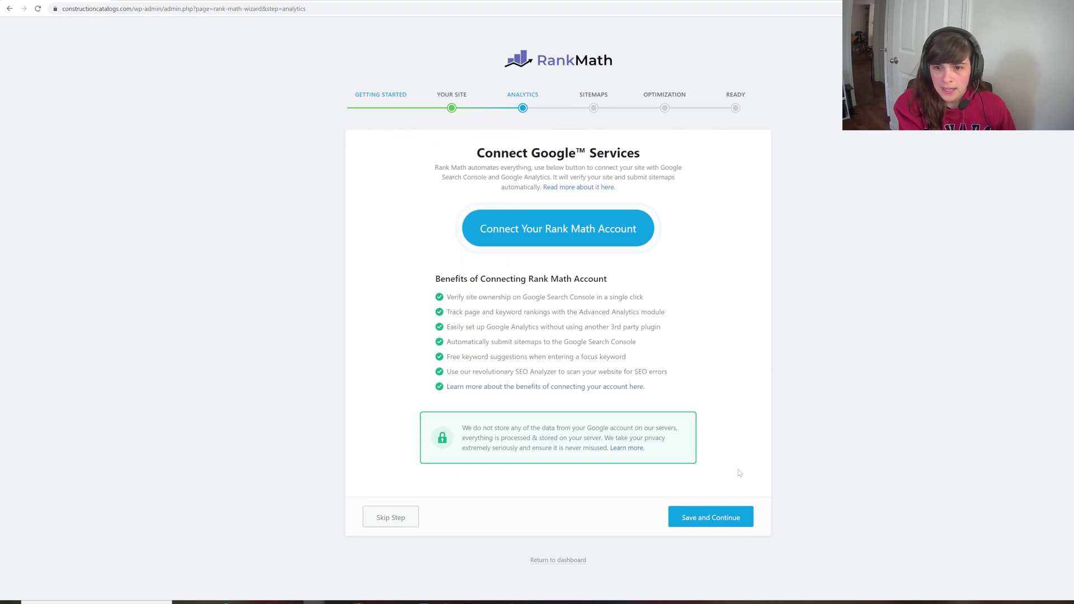
# Step: Skip the Google services connection and save the Sitemap and SEO Tweaks steps unchanged
pyautogui.click(394, 521)
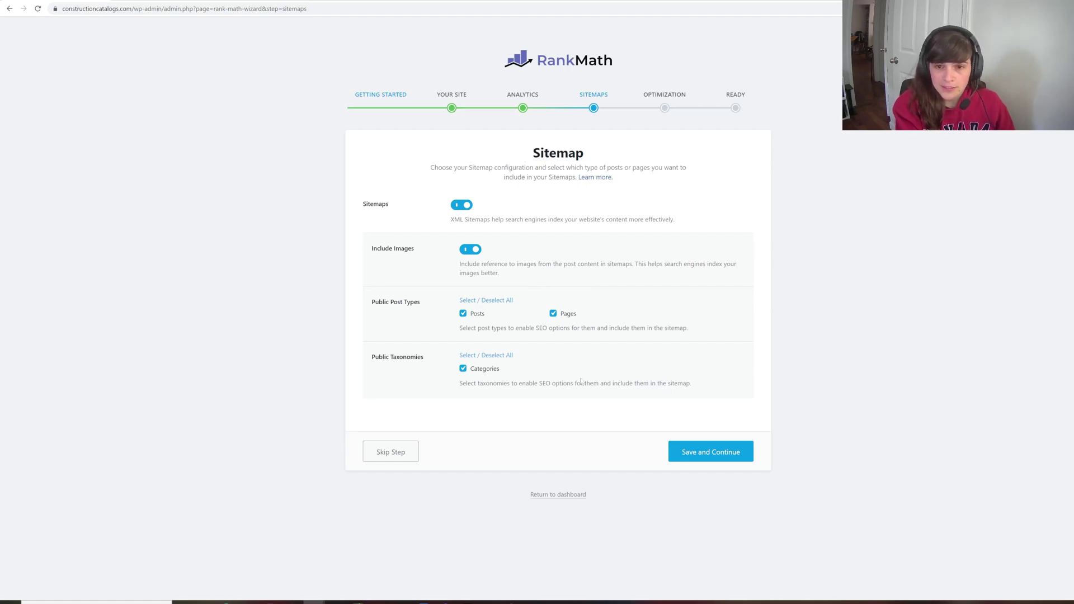
pyautogui.click(697, 453)
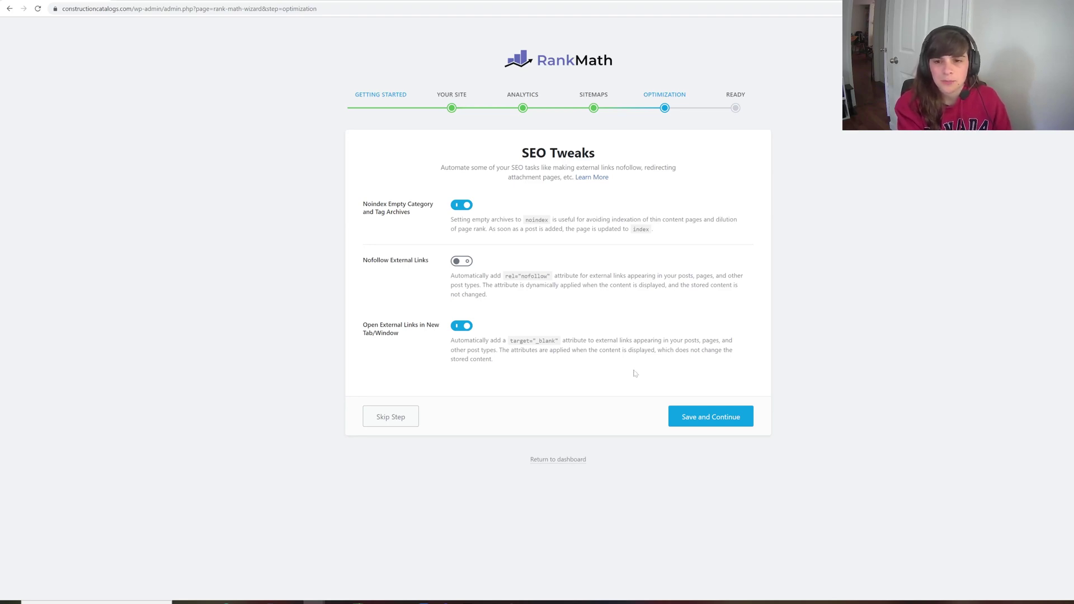
pyautogui.click(688, 416)
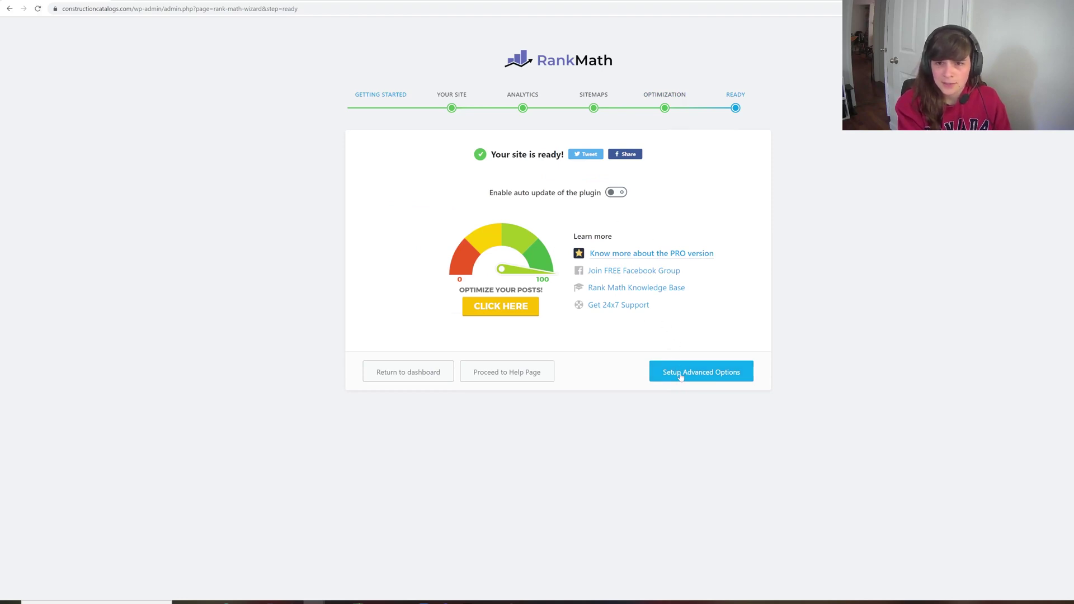
# Step: Enter the advanced options, skip Role Manager, and save with 404 Monitor turned on
pyautogui.click(703, 375)
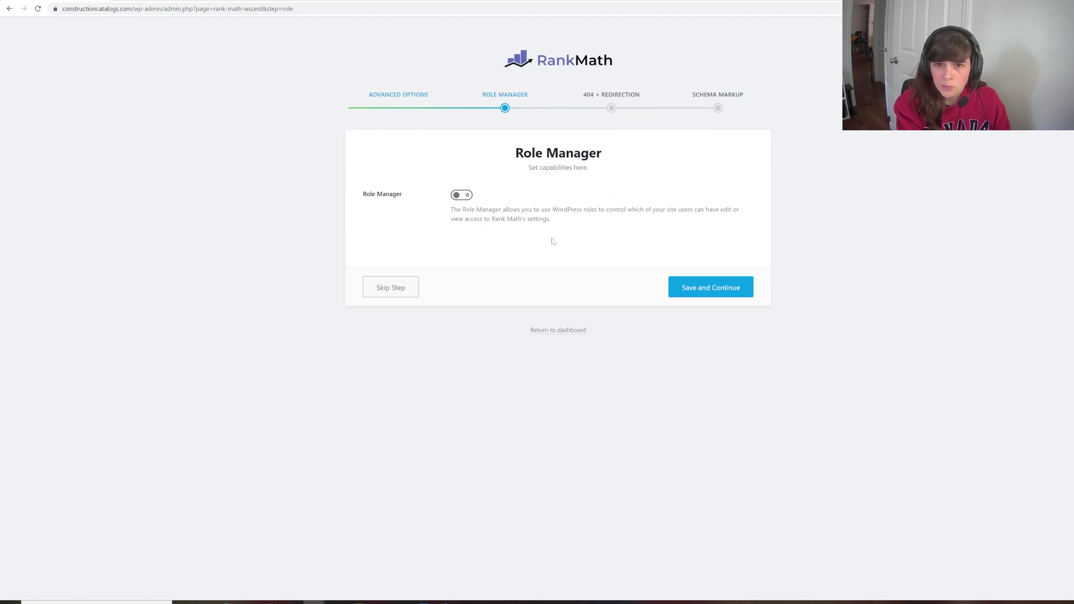
pyautogui.click(399, 298)
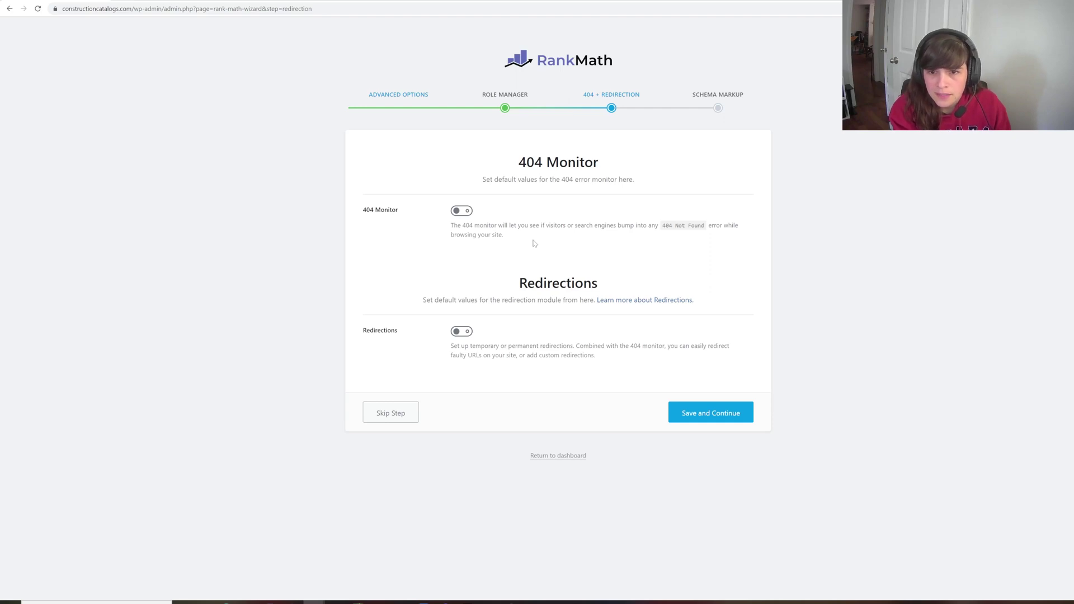
pyautogui.click(464, 212)
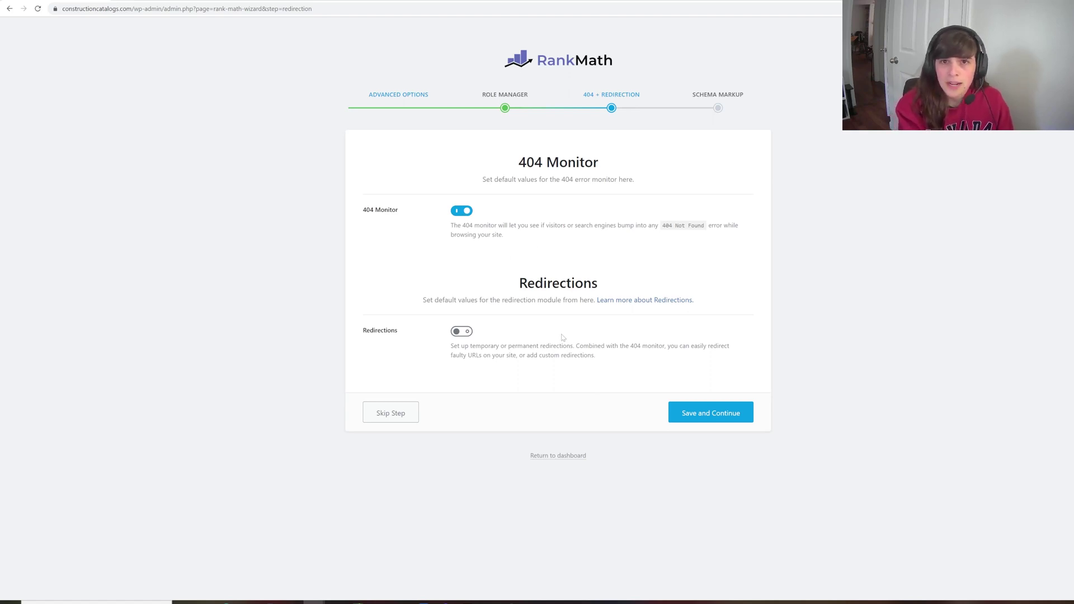
pyautogui.click(697, 415)
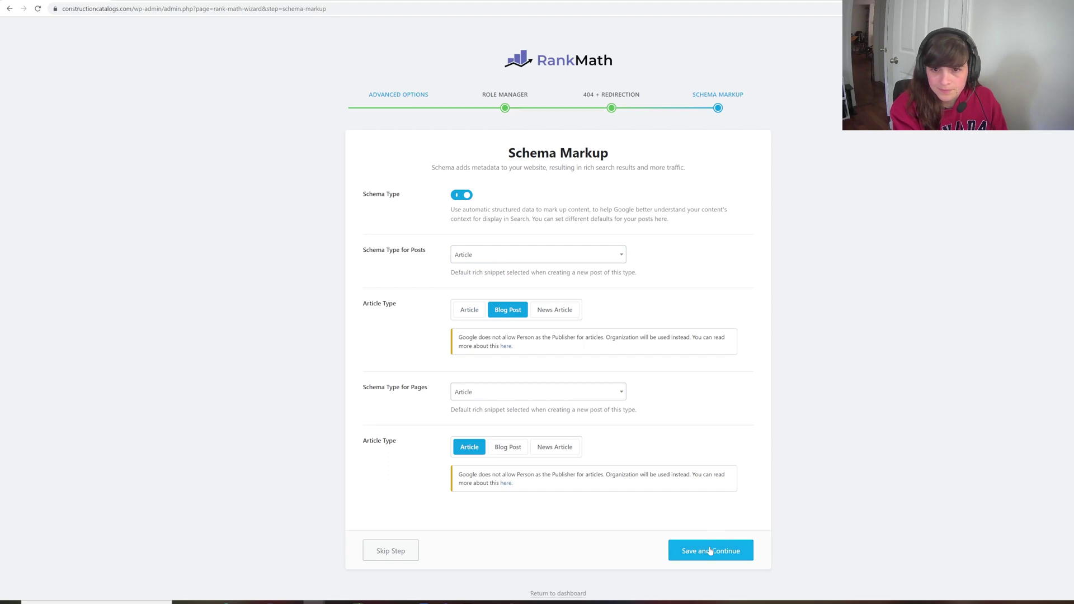
# Step: Keep Article as the post schema type and save the schema settings
pyautogui.click(620, 259)
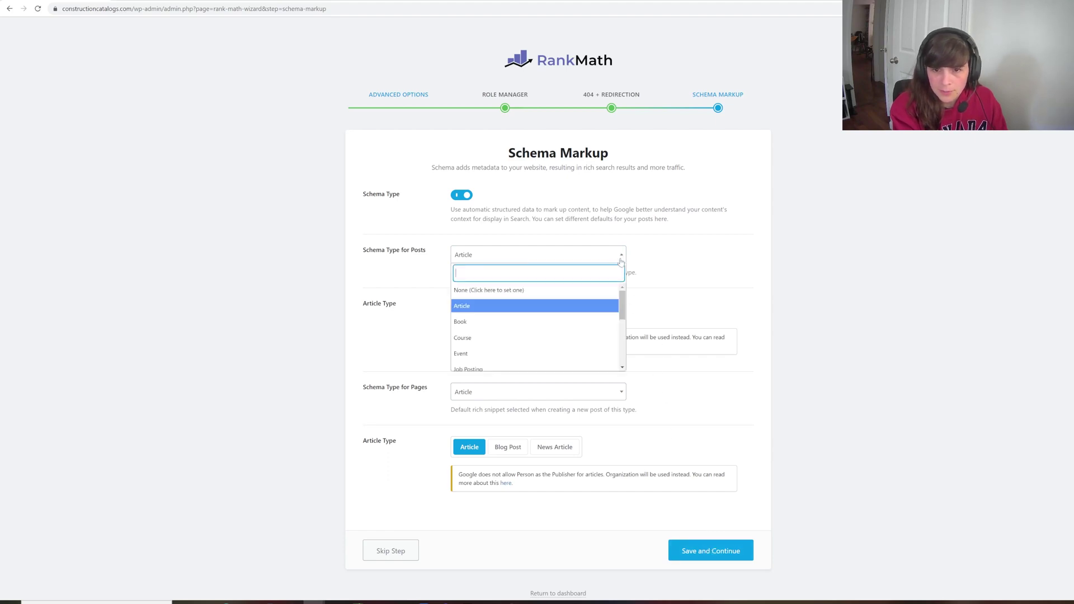
pyautogui.click(576, 311)
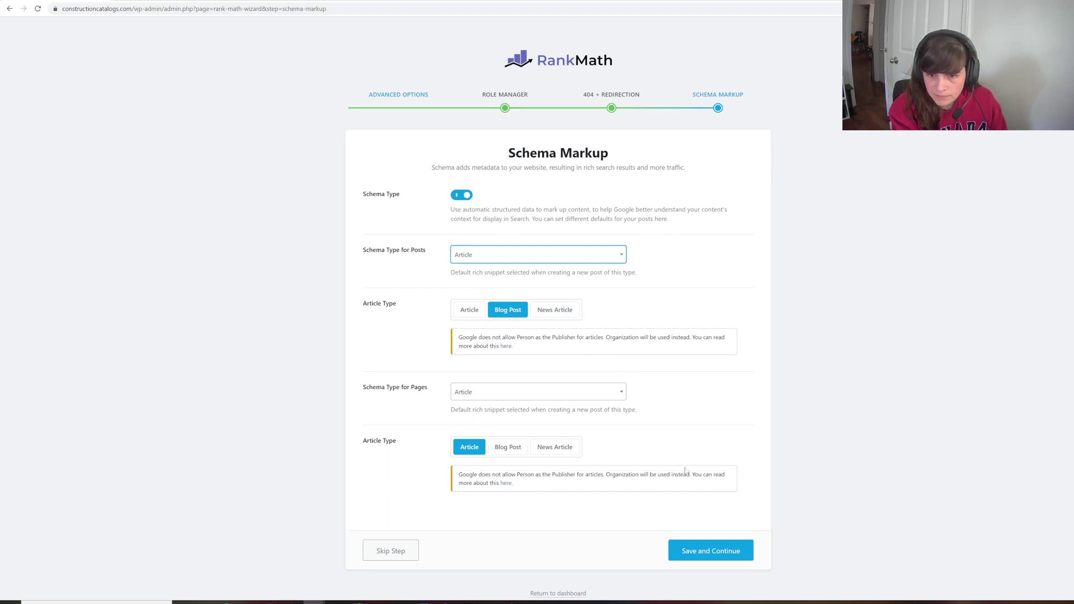
pyautogui.click(691, 553)
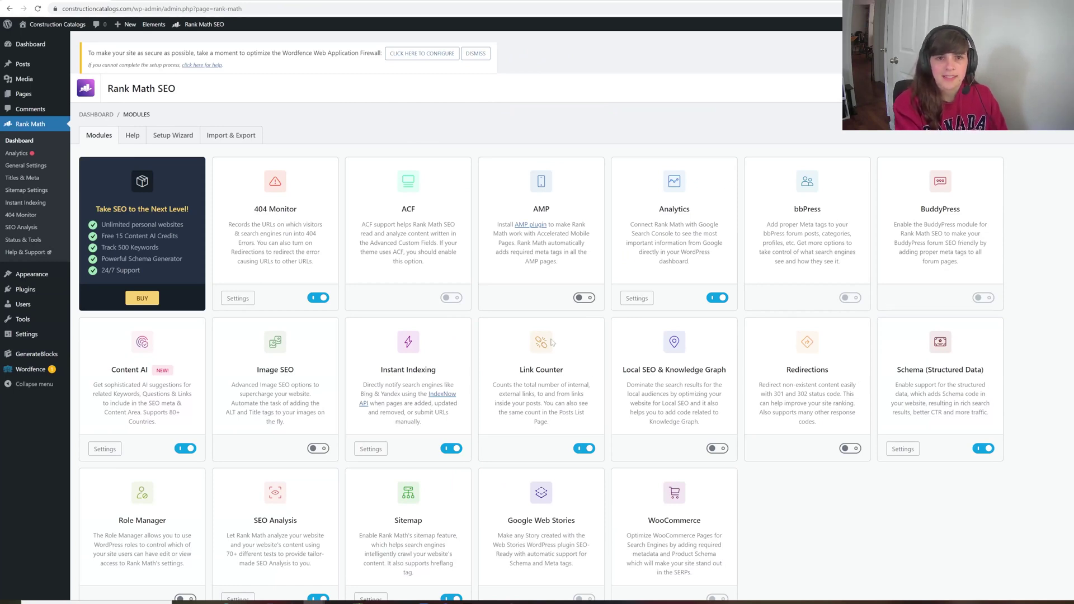
# Step: In Rank Math General Settings, view Breadcrumbs, then the Edit robots.txt section
pyautogui.click(27, 166)
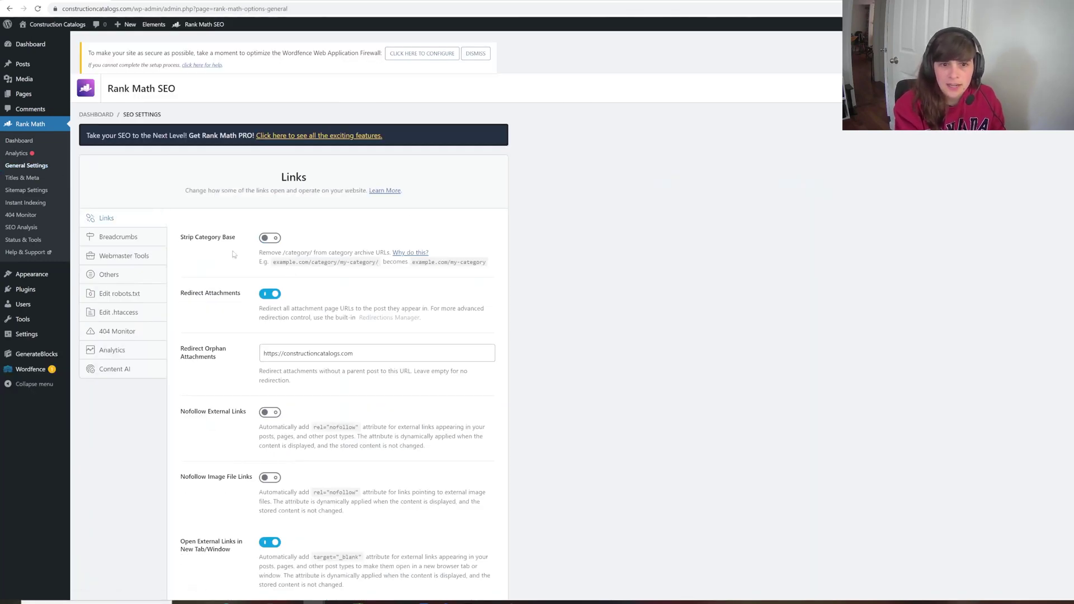
pyautogui.click(126, 241)
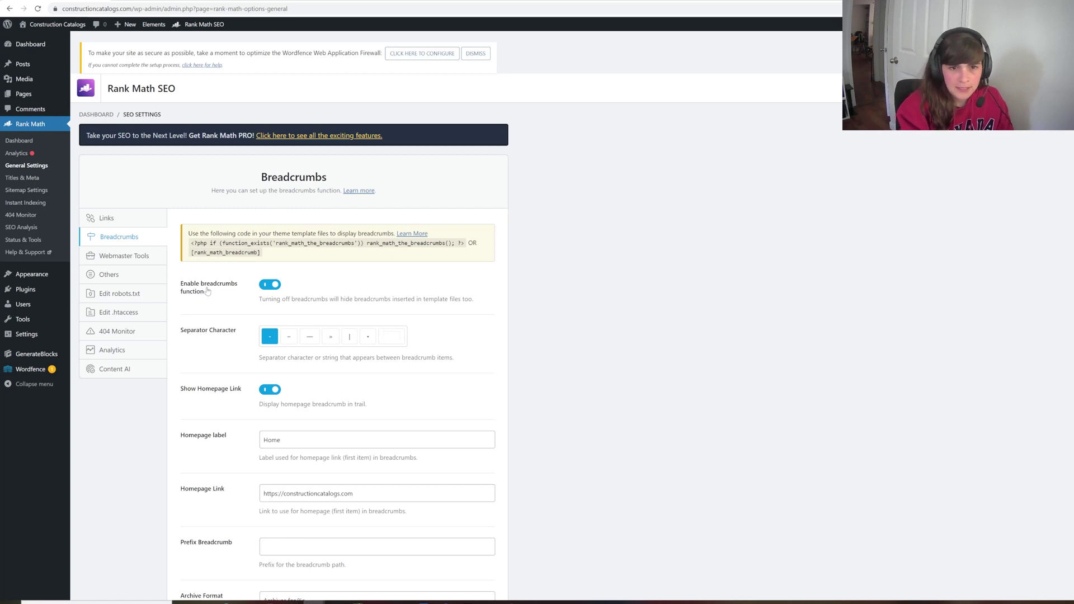
pyautogui.click(141, 298)
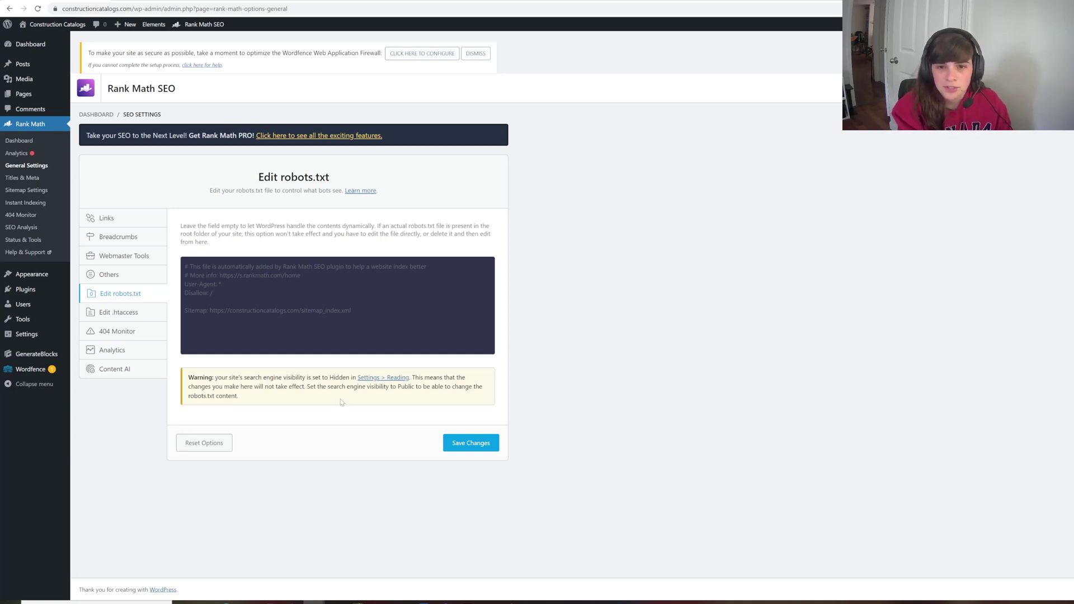
# Step: Uncheck 'Discourage search engines from indexing this site' in Reading Settings, save, and return to Rank Math
pyautogui.click(368, 379)
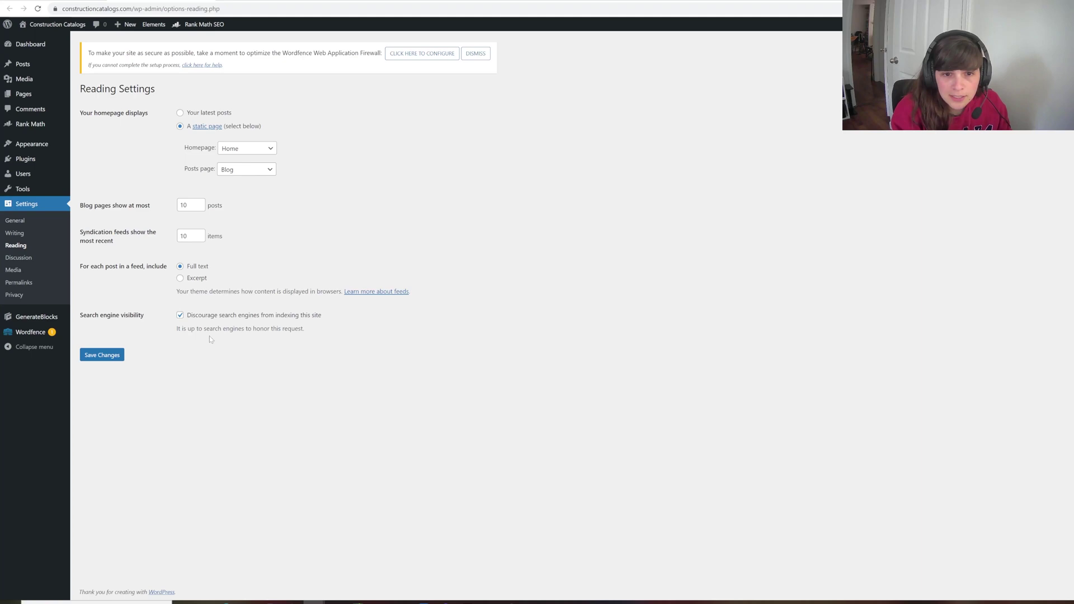
pyautogui.click(181, 315)
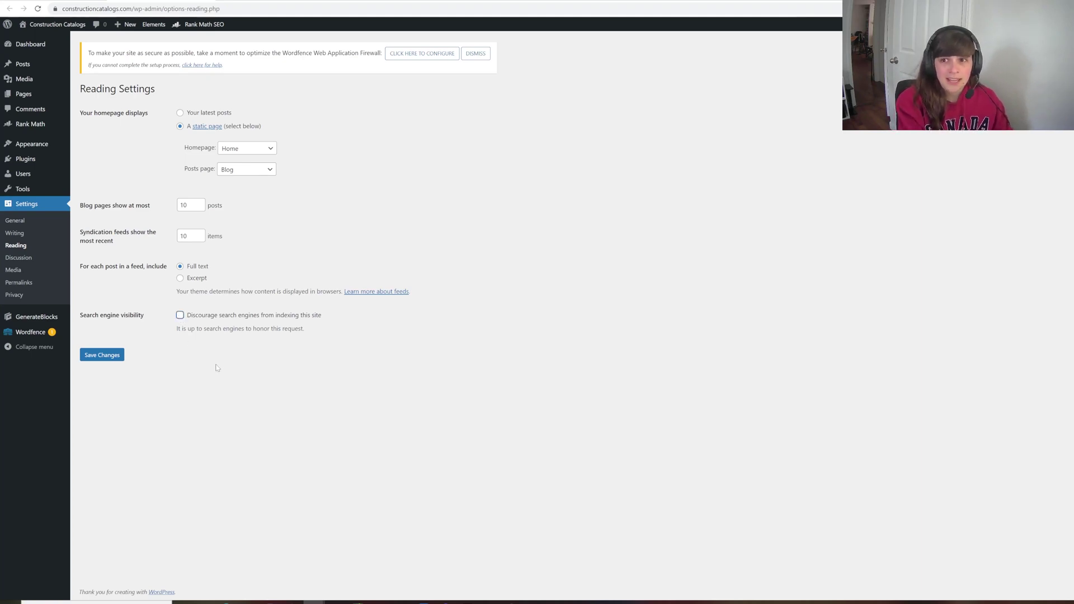
pyautogui.click(103, 356)
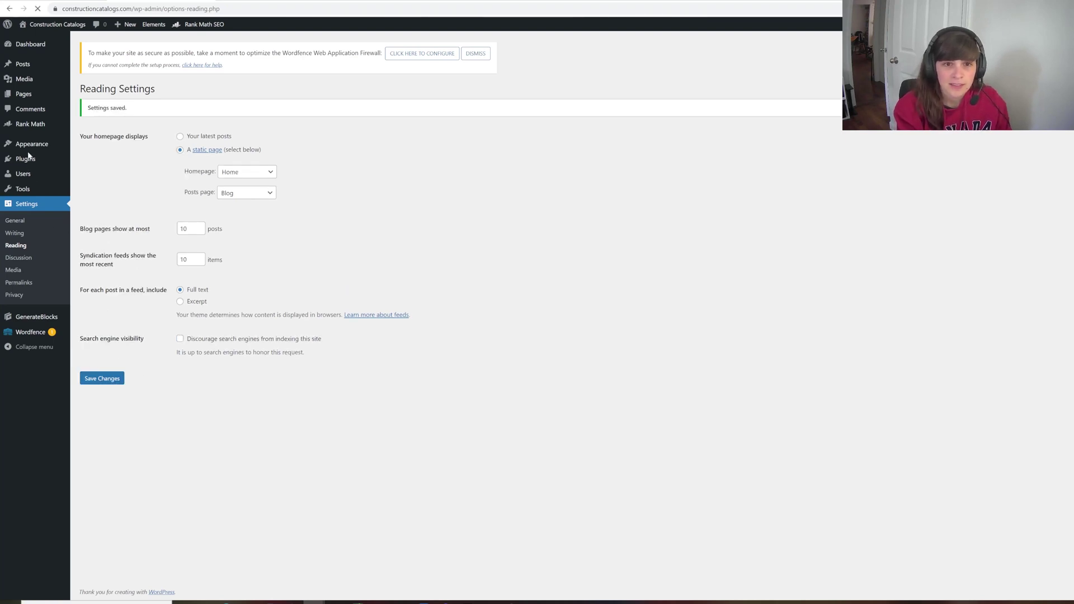
pyautogui.click(32, 124)
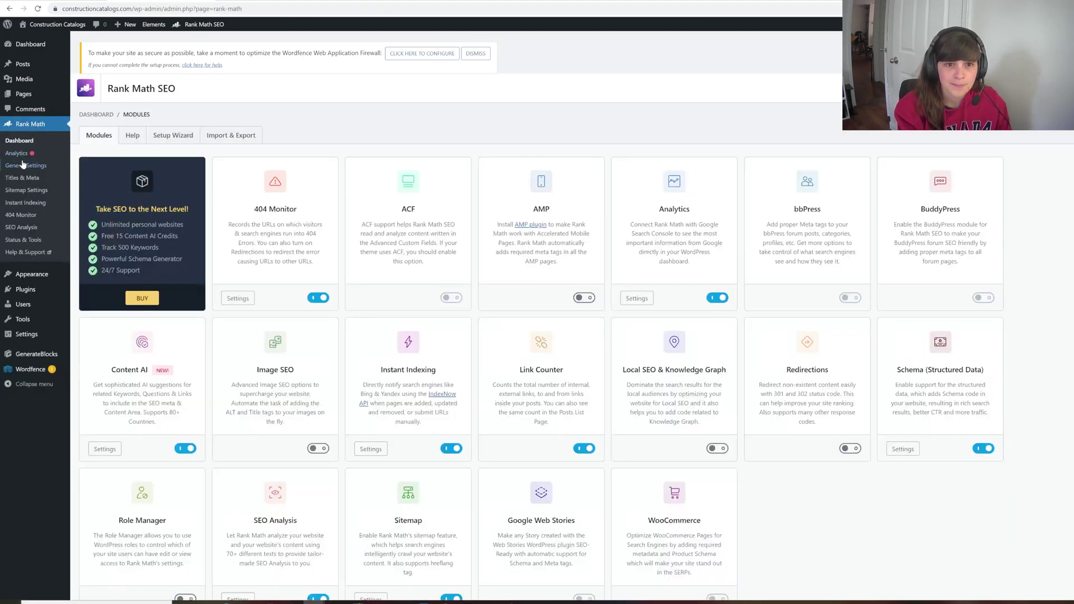
# Step: Recheck the Edit robots.txt section in General Settings, then go to Sitemap Settings
pyautogui.click(23, 163)
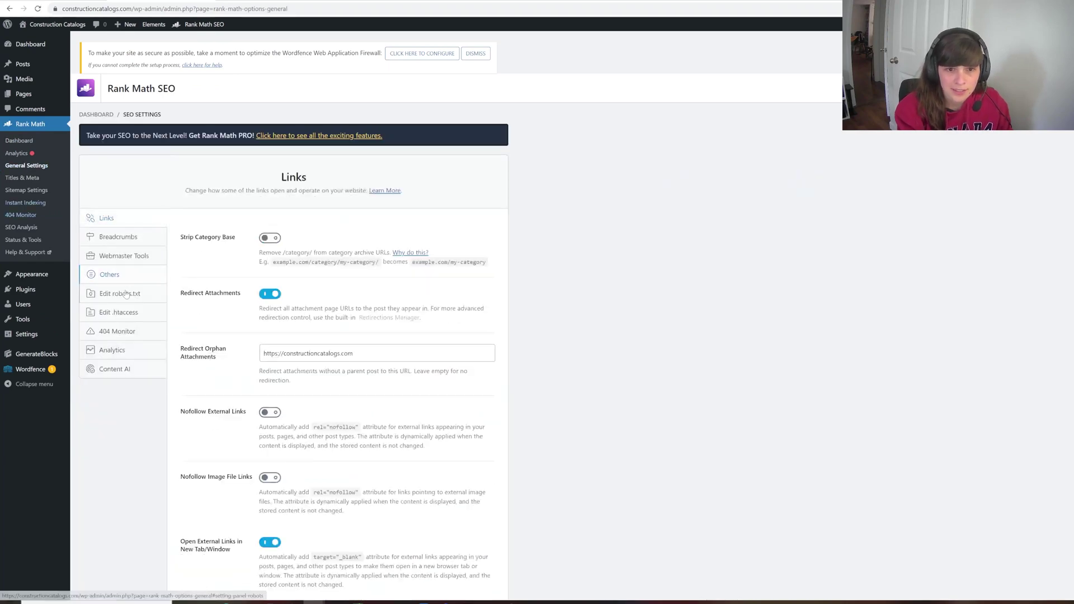
pyautogui.click(126, 294)
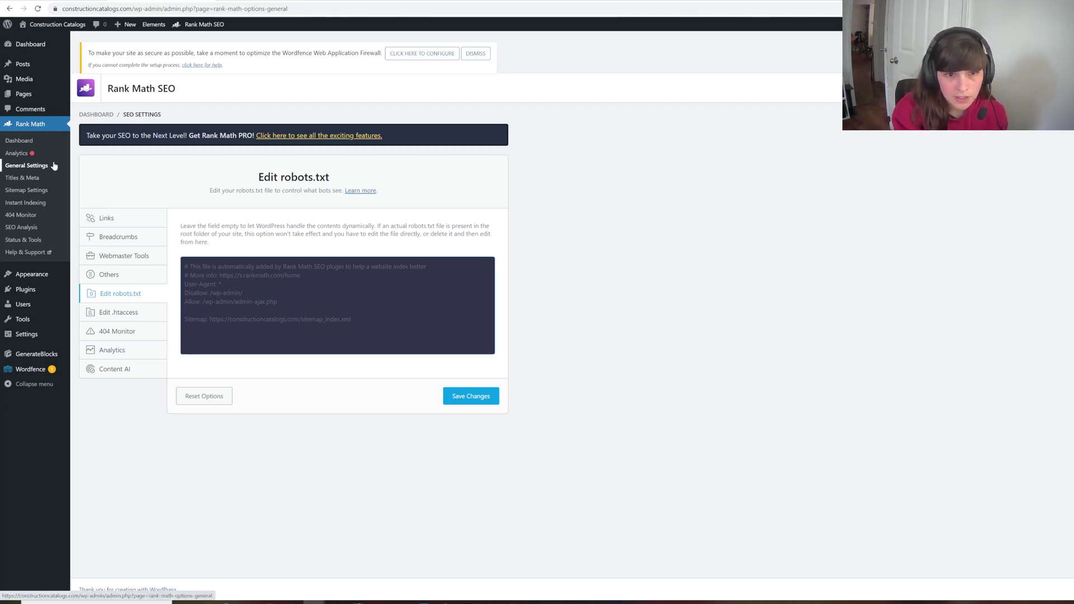
pyautogui.click(15, 194)
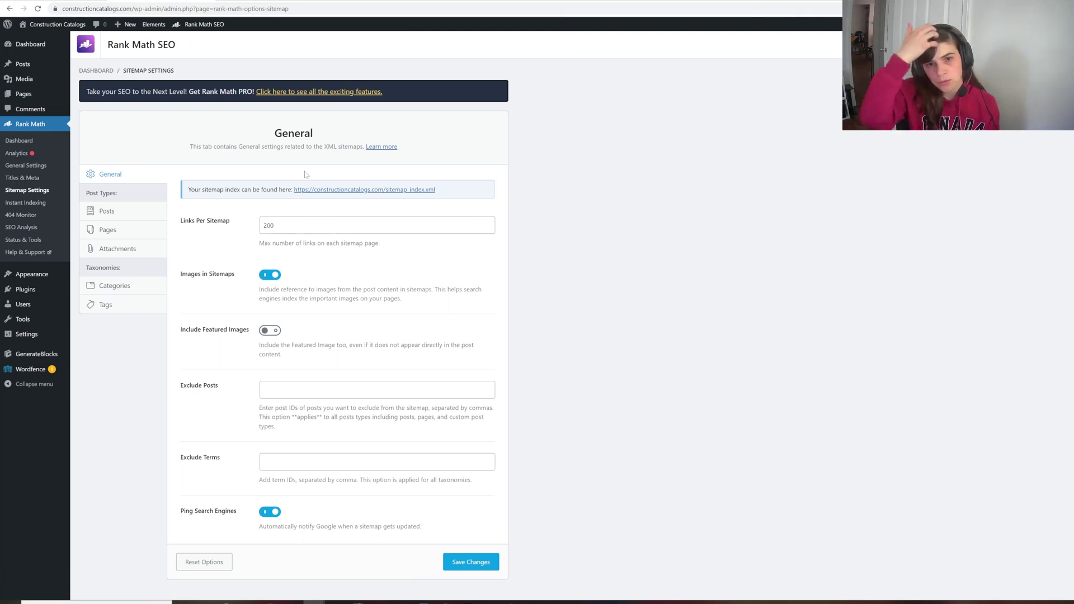
# Step: Review the Posts, Pages, Attachments, Categories and Tags sitemap tabs, ending on General
pyautogui.click(145, 216)
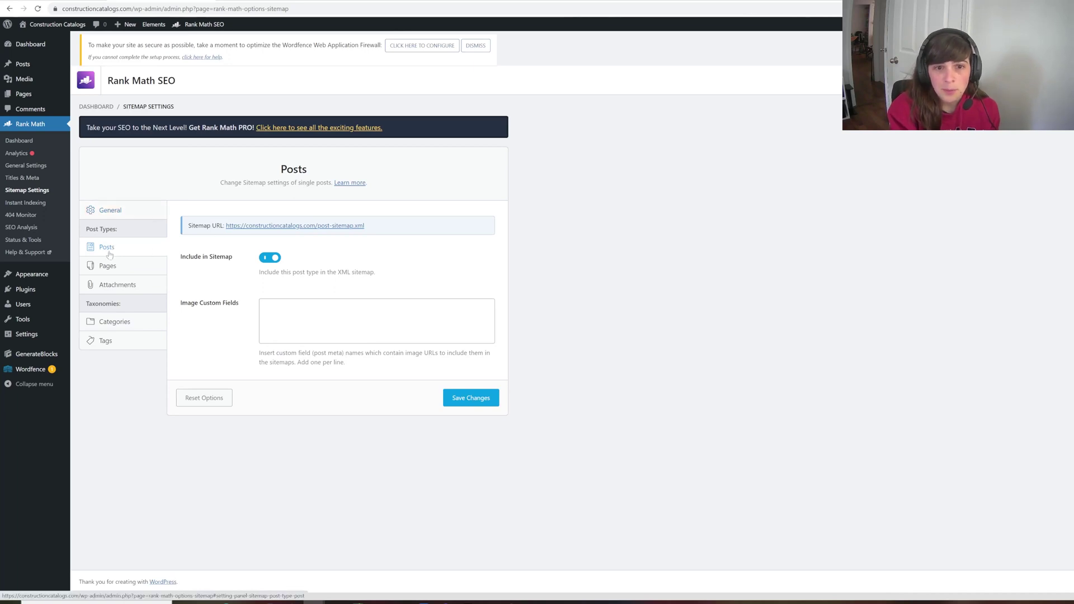
pyautogui.click(111, 269)
pyautogui.click(119, 285)
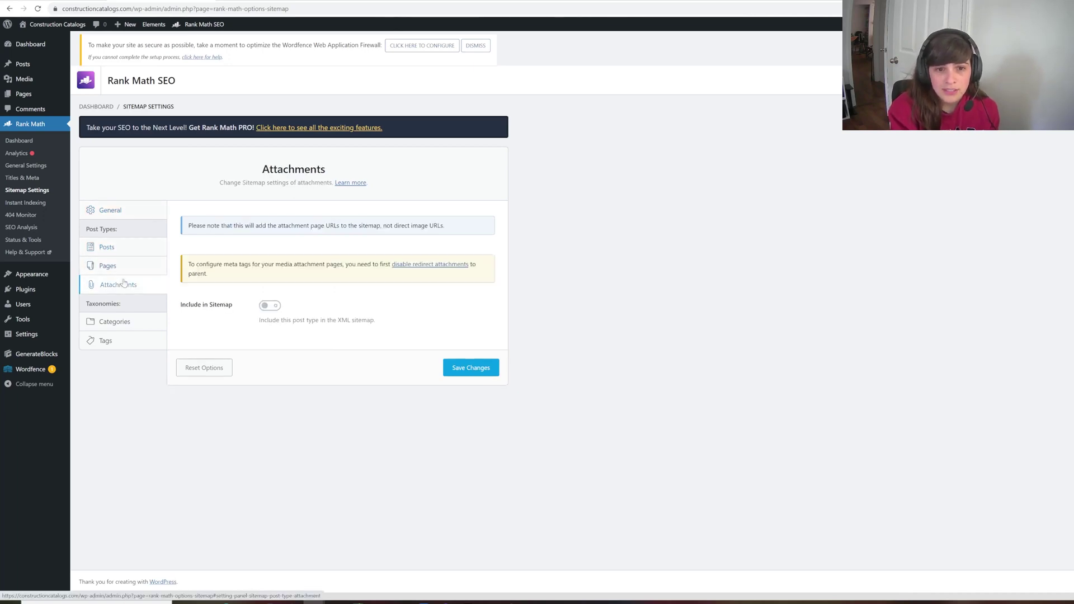
pyautogui.click(127, 329)
pyautogui.click(129, 343)
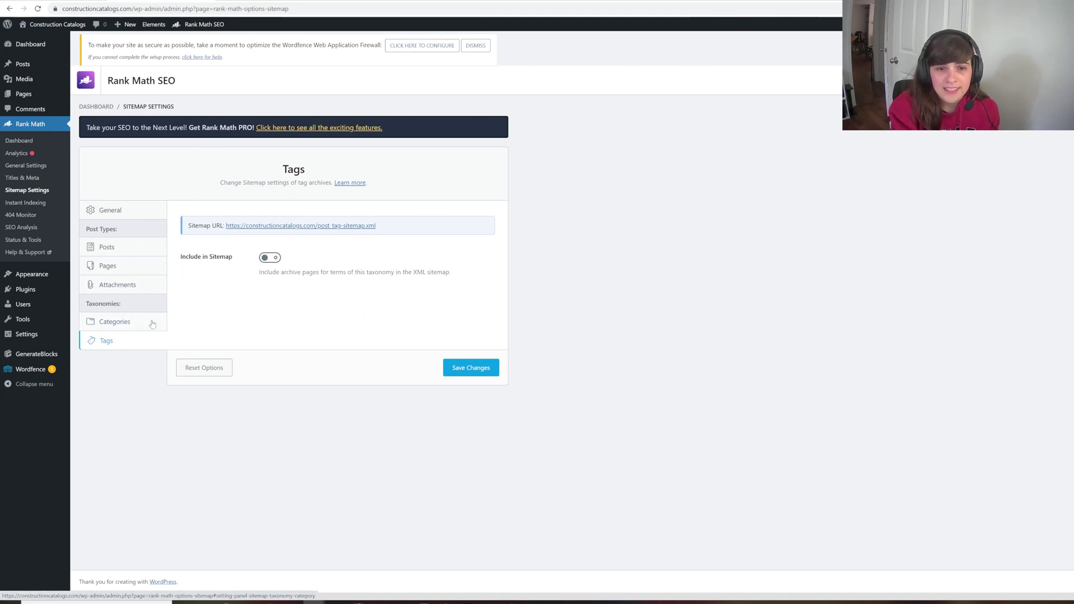
pyautogui.click(151, 323)
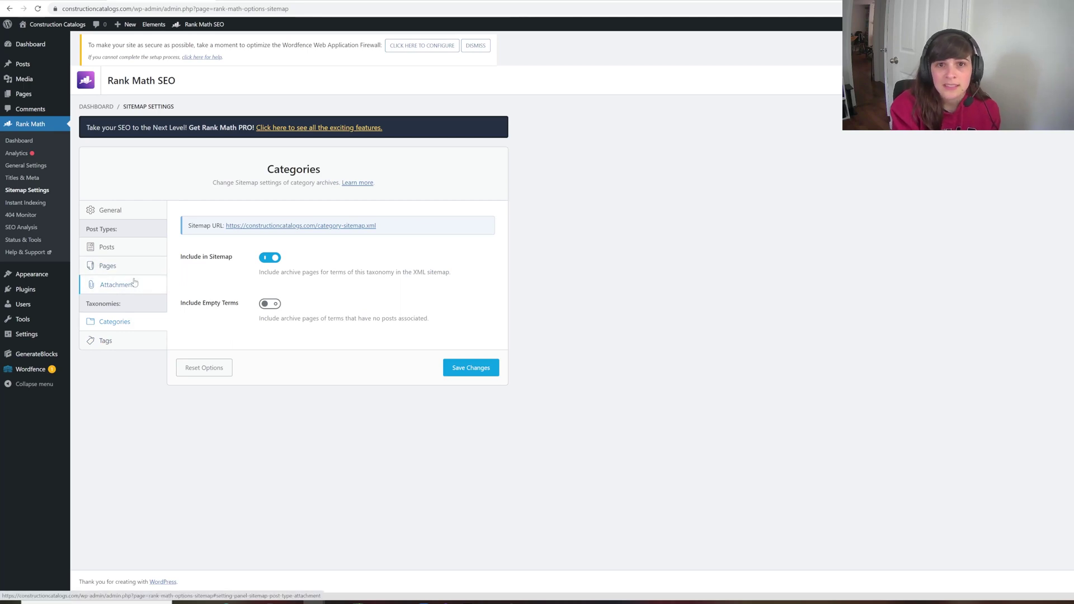
pyautogui.click(129, 213)
# Step: Copy the sitemap index link address and open Google Search Console's property list
pyautogui.rightClick(374, 226)
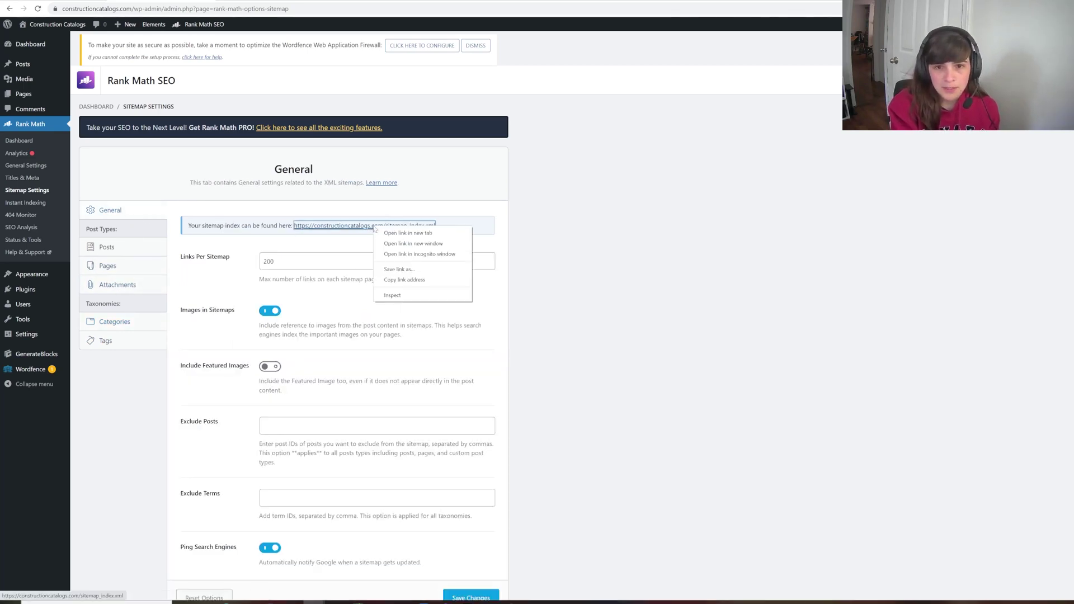
pyautogui.click(399, 280)
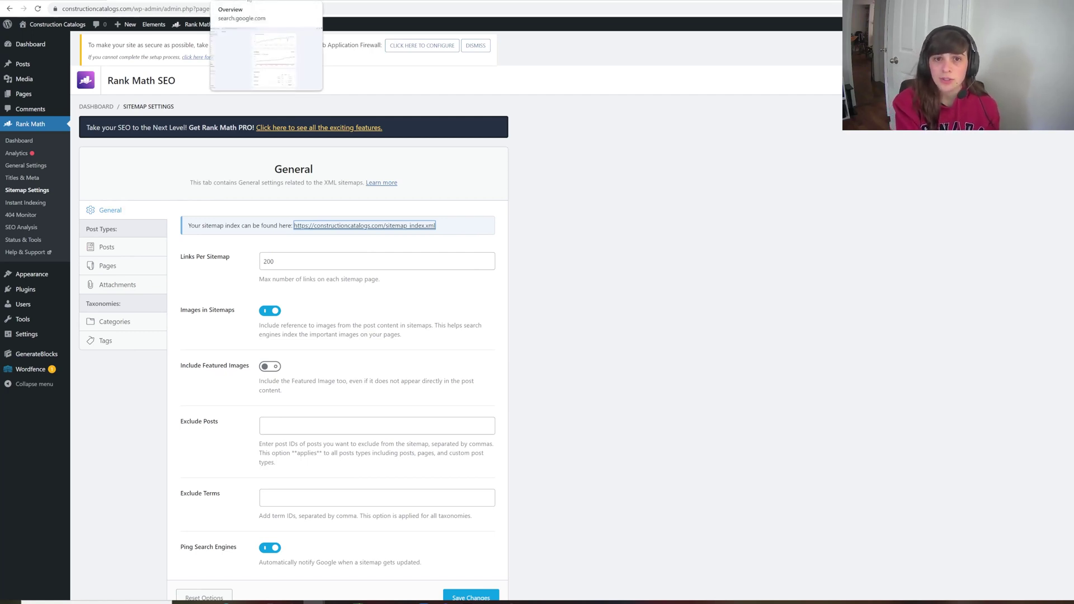
pyautogui.click(250, 1)
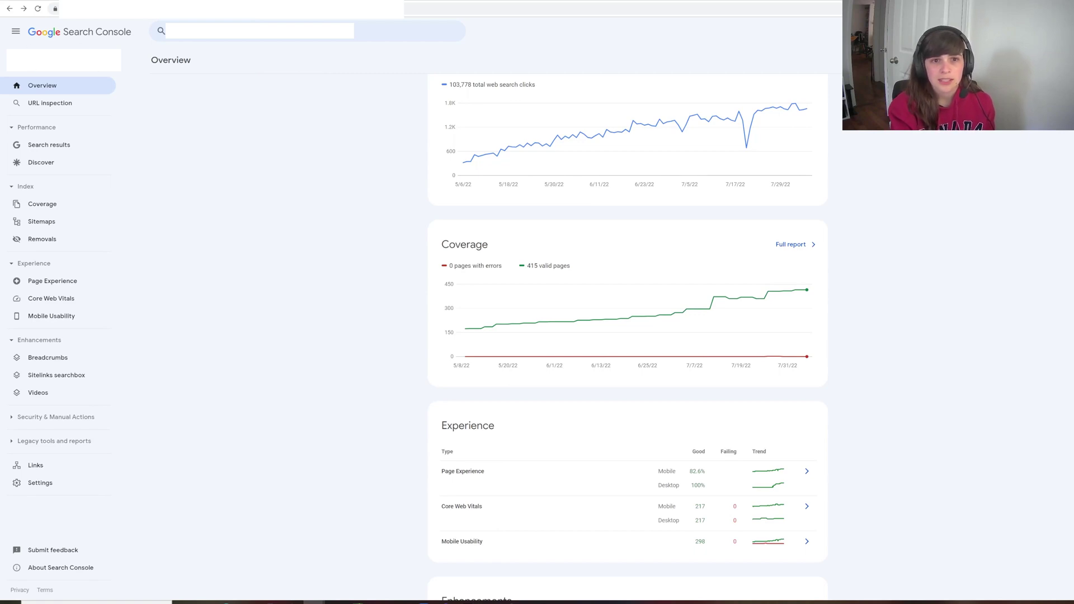
pyautogui.click(63, 60)
# Step: Add constructioncatalogs.com as a Domain property and copy its TXT verification record
pyautogui.click(57, 197)
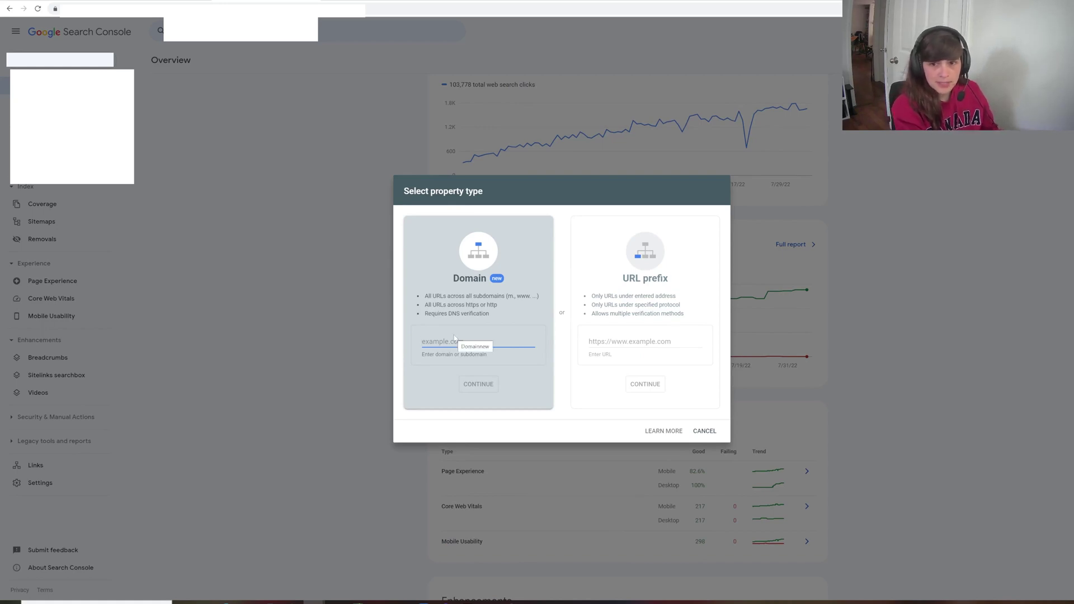
pyautogui.write('co')
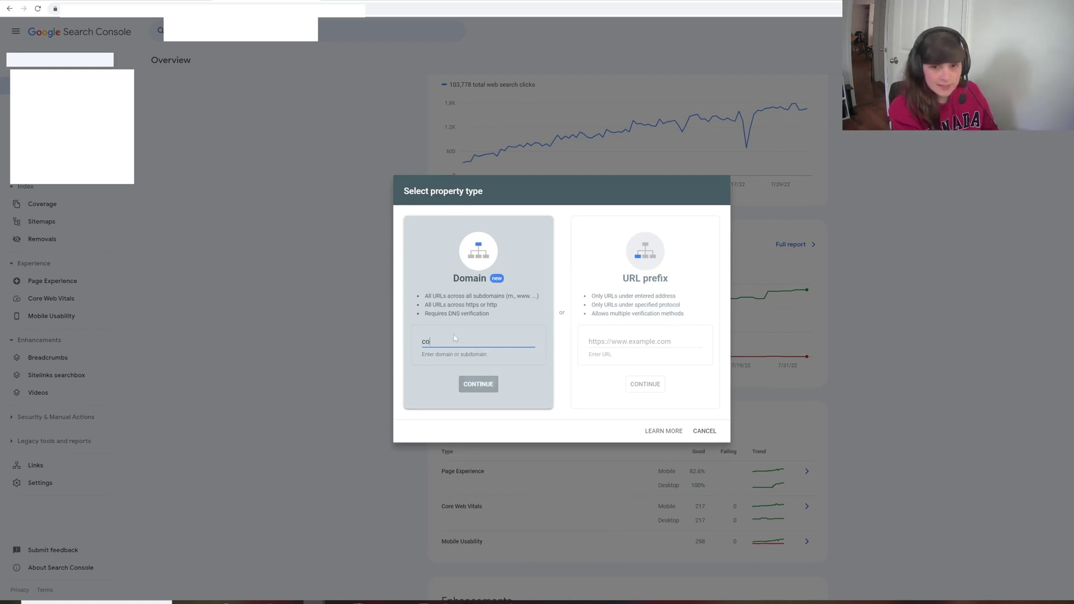
pyautogui.write('nstruc')
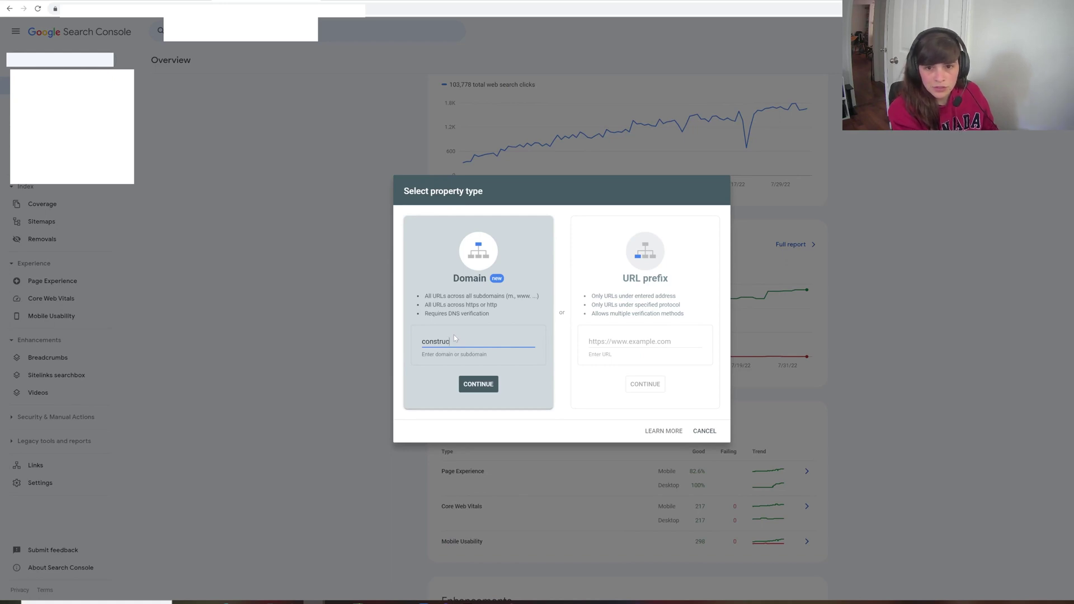
pyautogui.write('tioncatalogs.com')
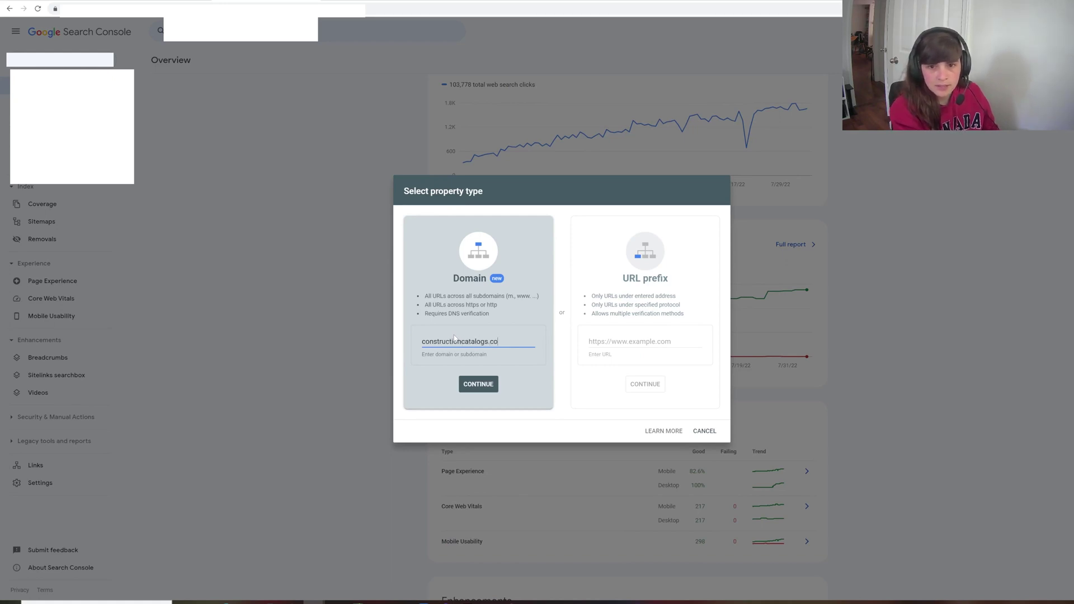
pyautogui.click(472, 383)
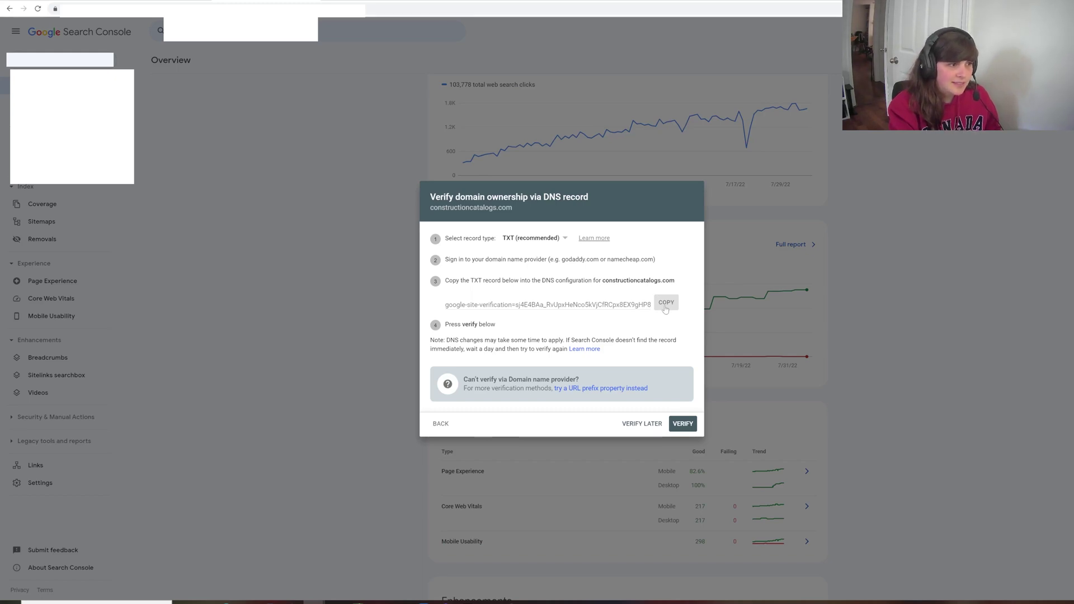
pyautogui.click(665, 308)
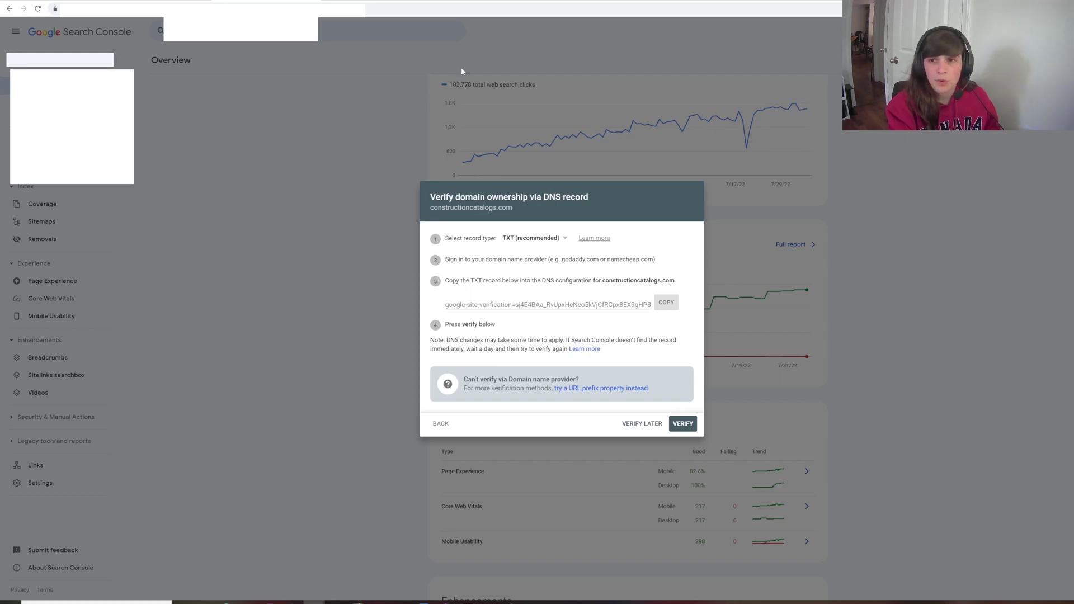
# Step: Look for DNS settings on the constructioncatalogs.com Hosting Account page by searching for 'dns'
pyautogui.hotkey('ctrl', 'Tab')
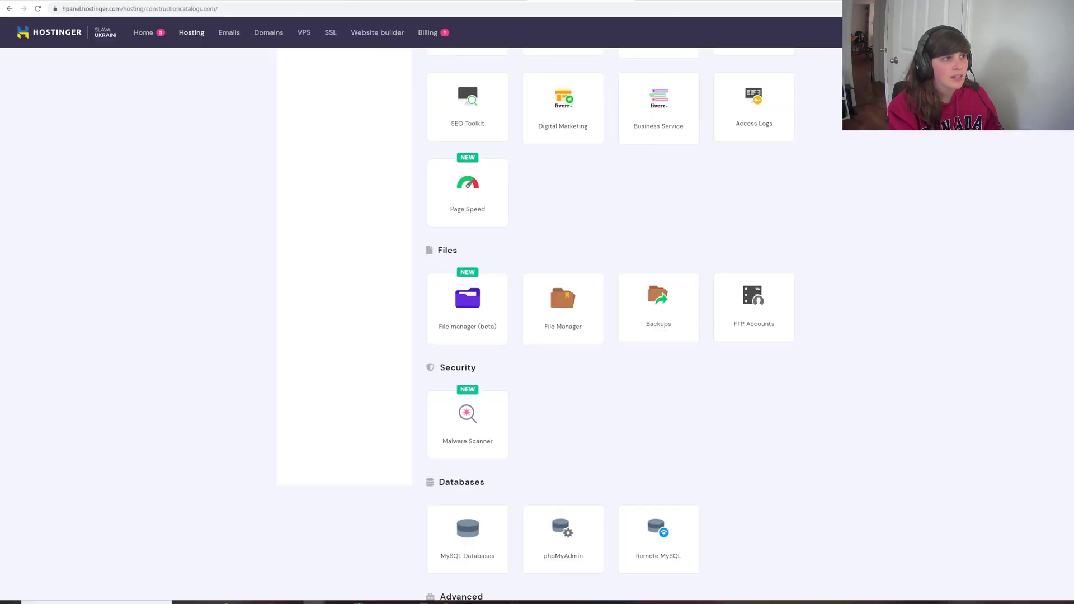
pyautogui.scroll(10, 902, 376)
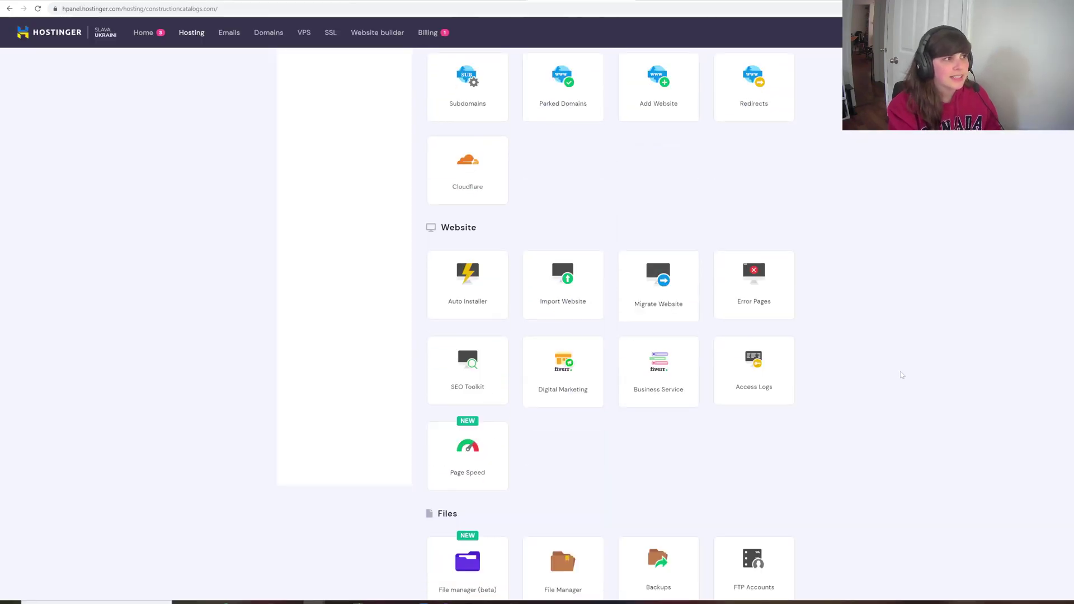
pyautogui.scroll(2, 890, 376)
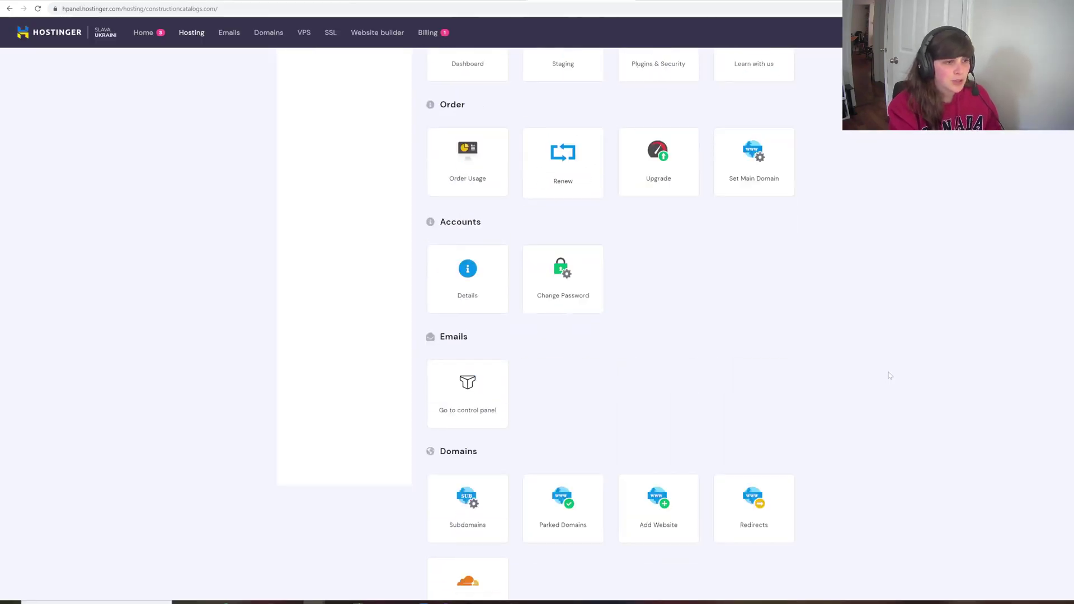
pyautogui.scroll(-4, 889, 375)
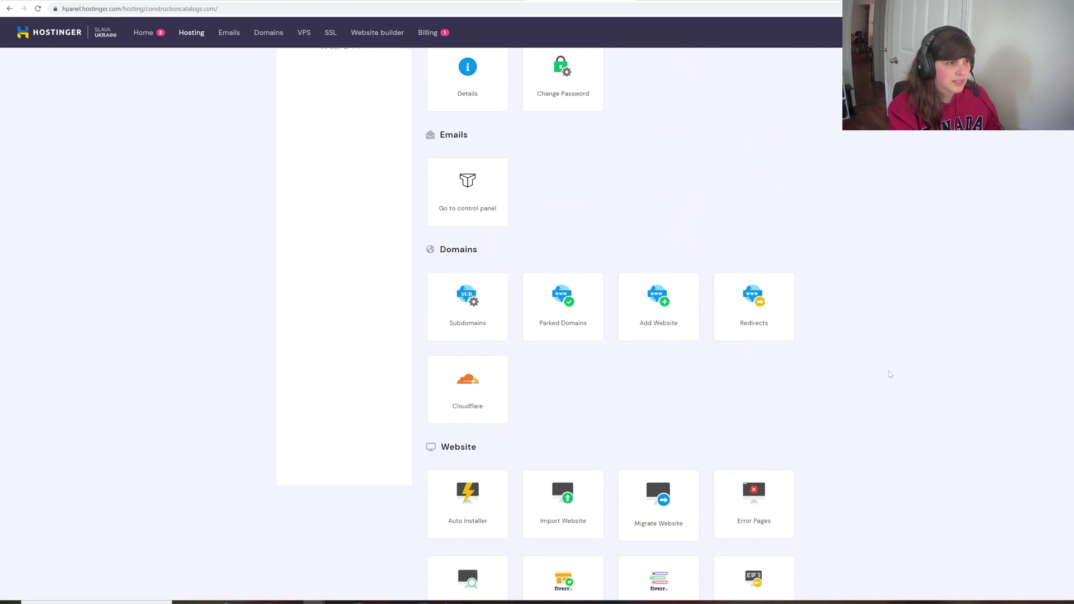
pyautogui.scroll(-8, 890, 374)
pyautogui.scroll(-5, 855, 386)
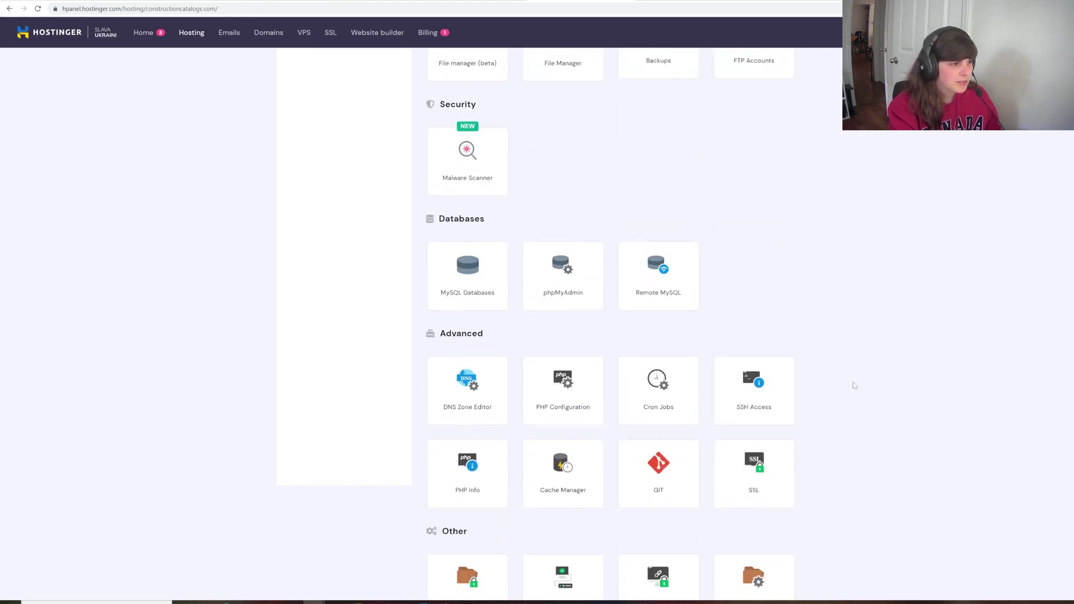
pyautogui.scroll(-3, 855, 386)
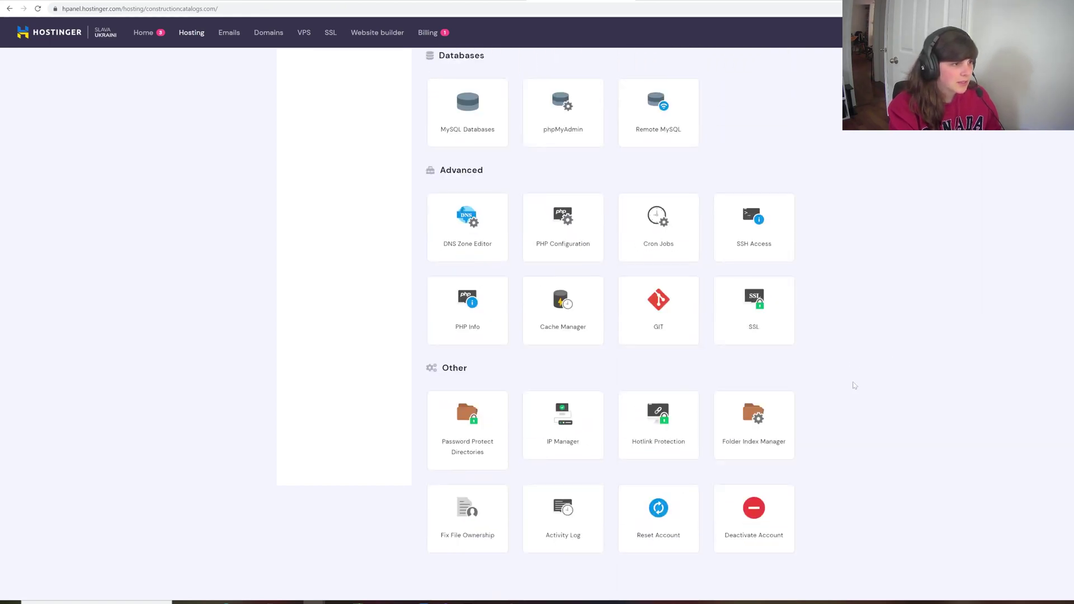
pyautogui.scroll(12, 855, 447)
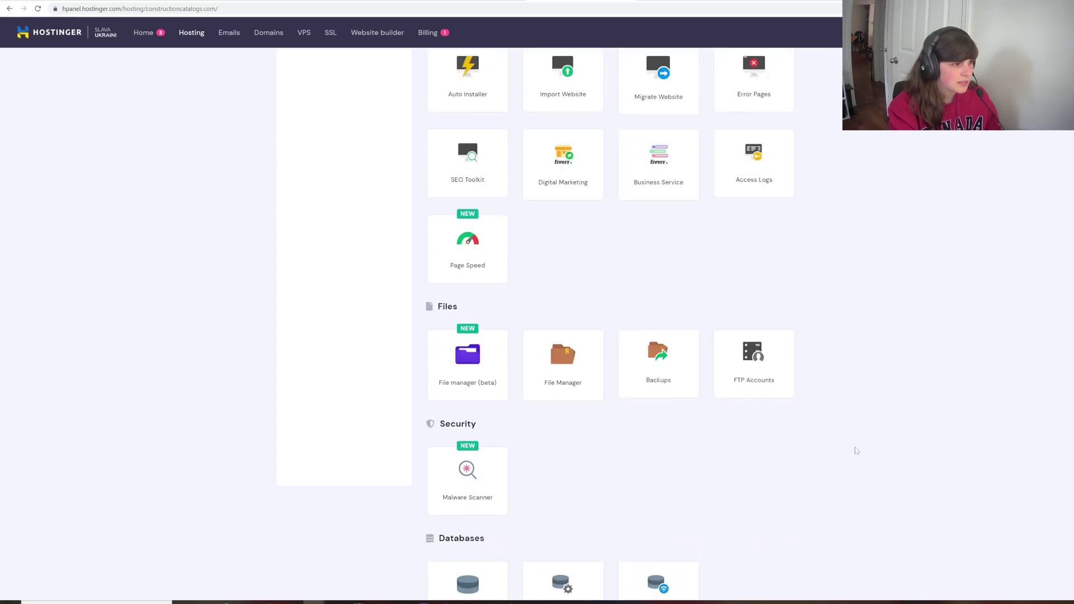
pyautogui.hotkey('ctrl', 'f')
pyautogui.write('dns')
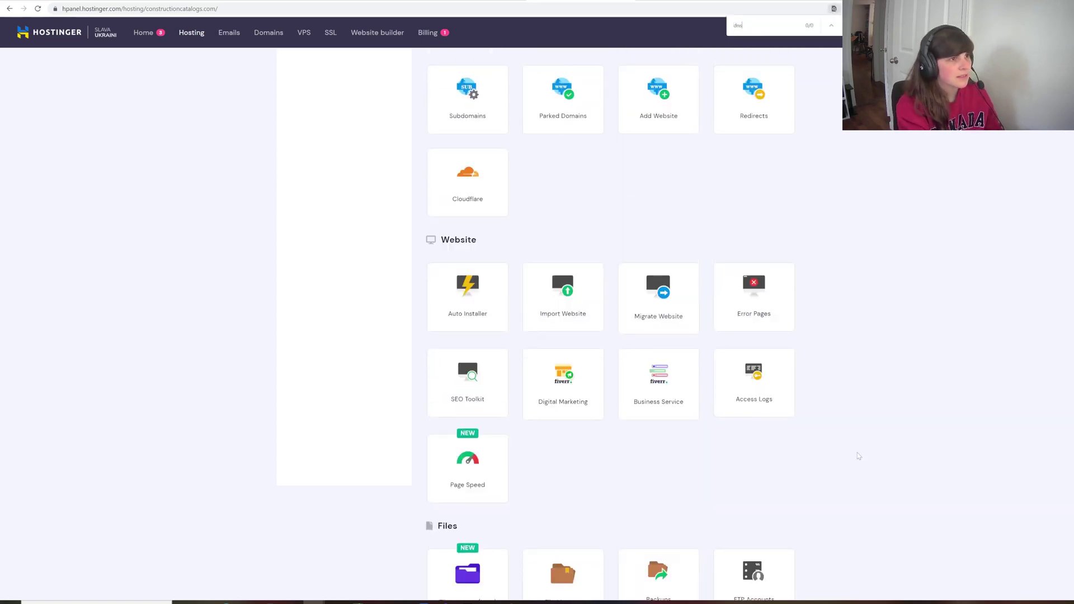
pyautogui.press('Return')
pyautogui.scroll(7, 859, 456)
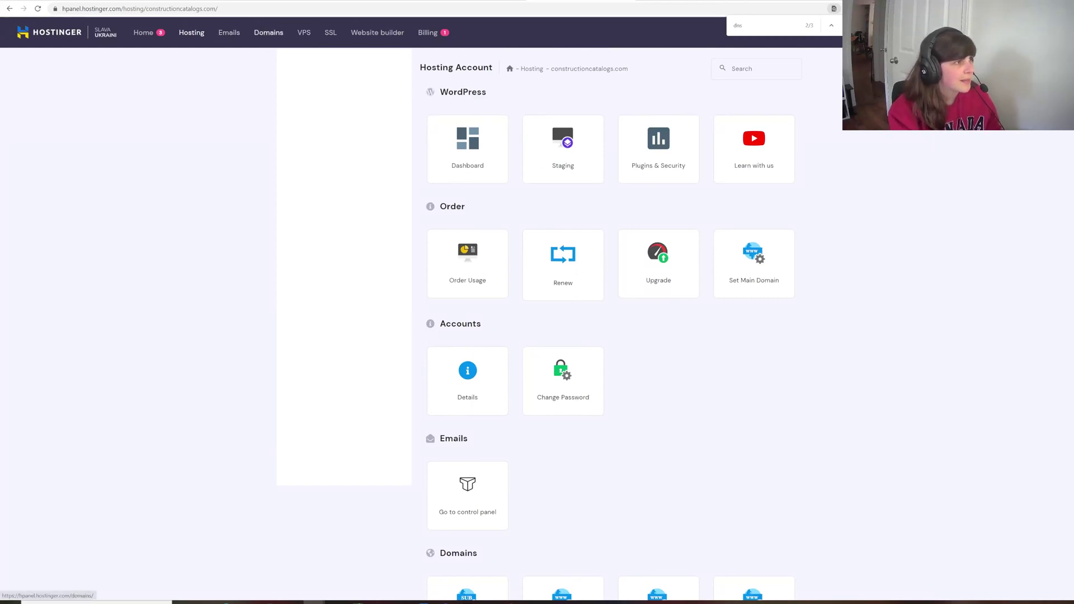
# Step: Open constructioncatalogs.com's Domain Overview from the Domains list and close the find bar
pyautogui.click(269, 33)
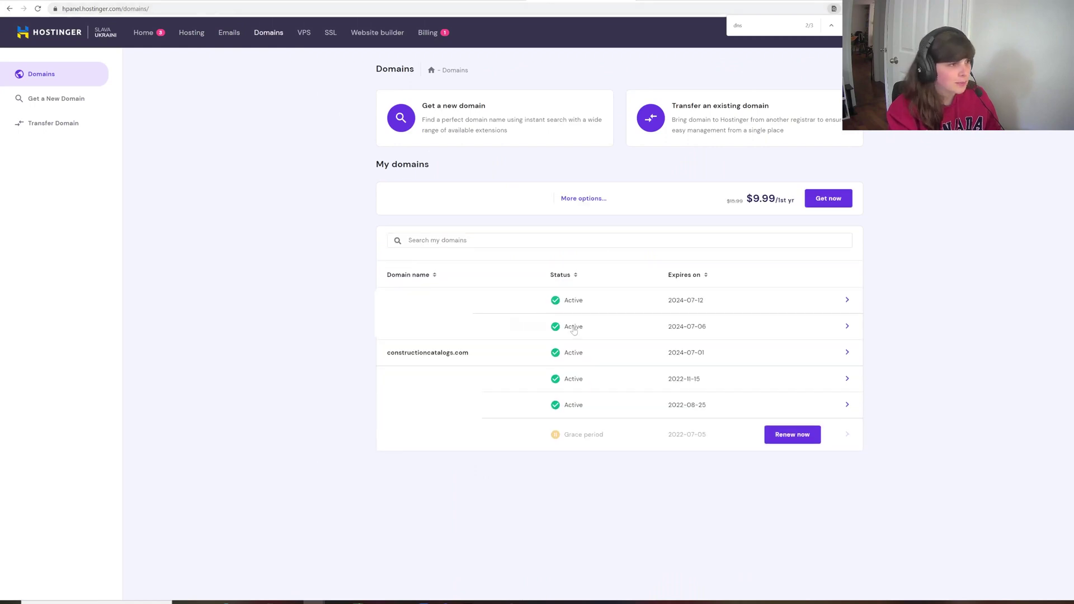
pyautogui.click(848, 352)
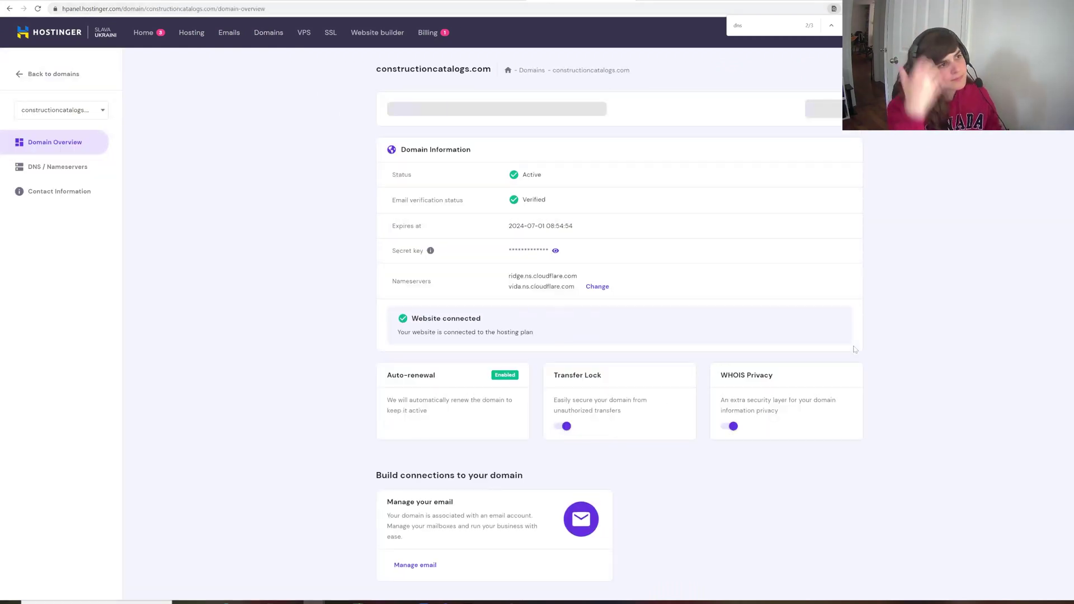
pyautogui.press('Escape')
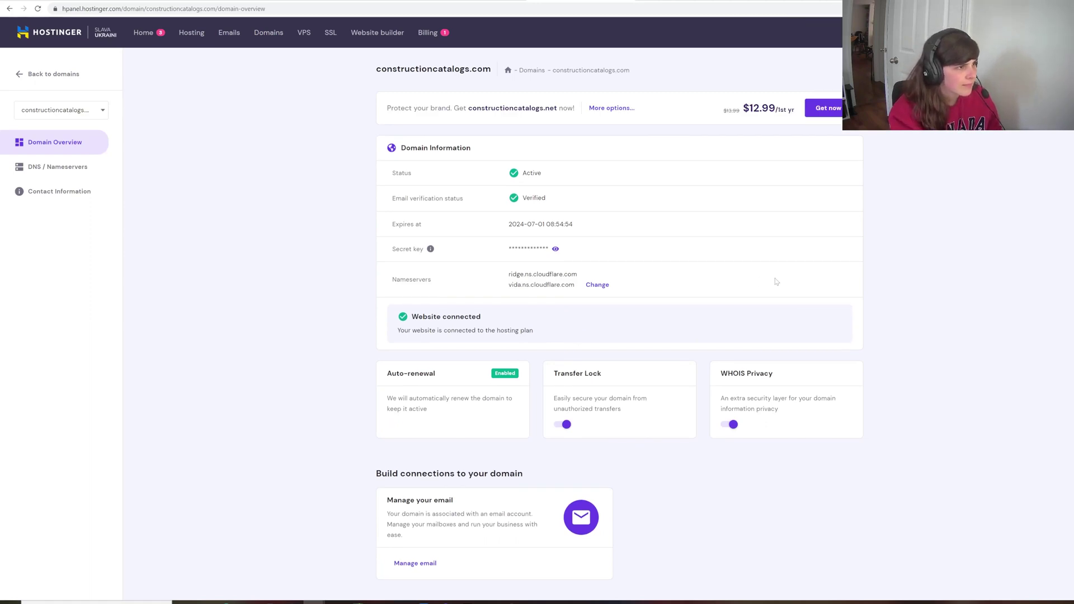
pyautogui.scroll(-1, 696, 283)
pyautogui.scroll(1, 666, 284)
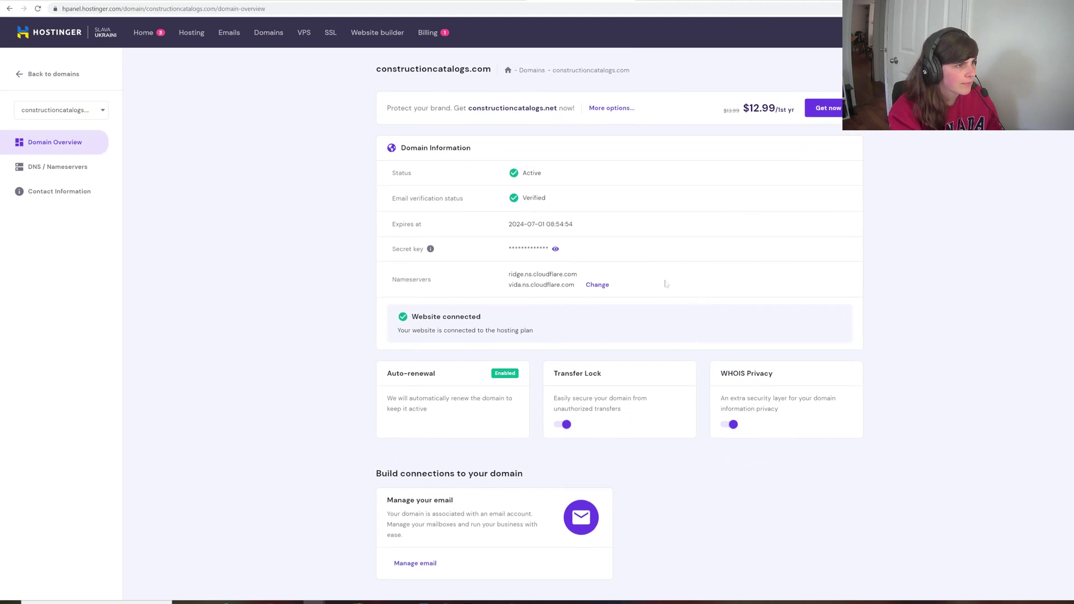
# Step: Add a TXT record for @ holding the pasted google-site-verification value
pyautogui.click(53, 177)
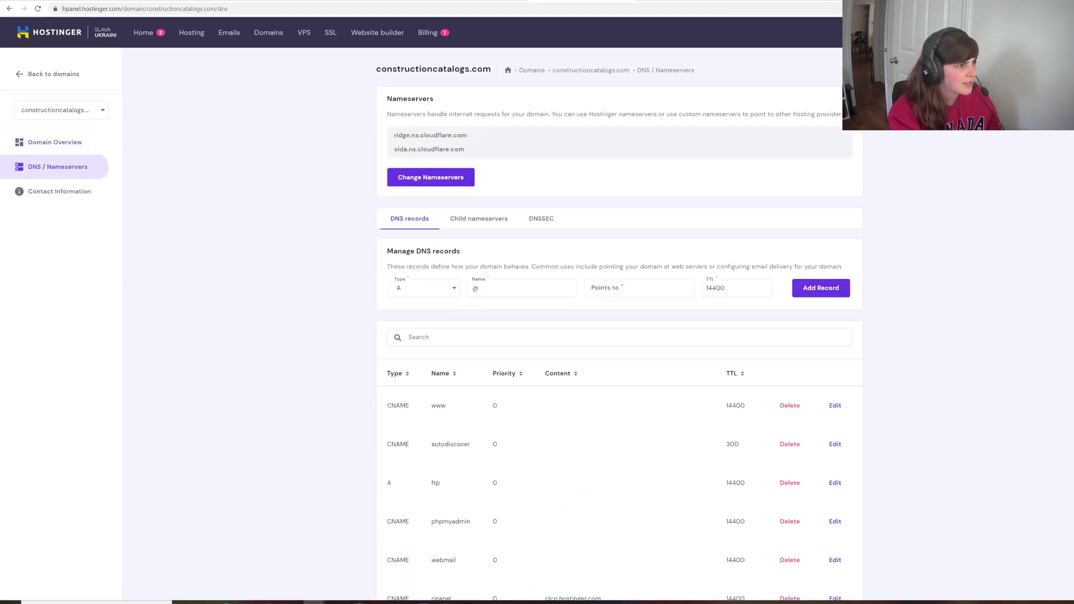
pyautogui.click(416, 296)
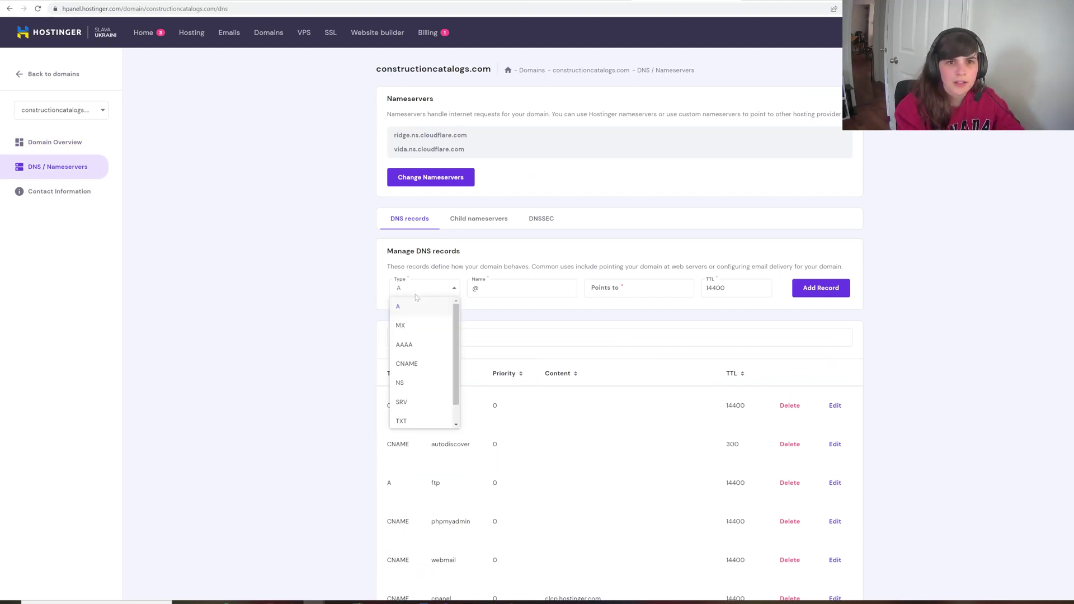
pyautogui.click(402, 422)
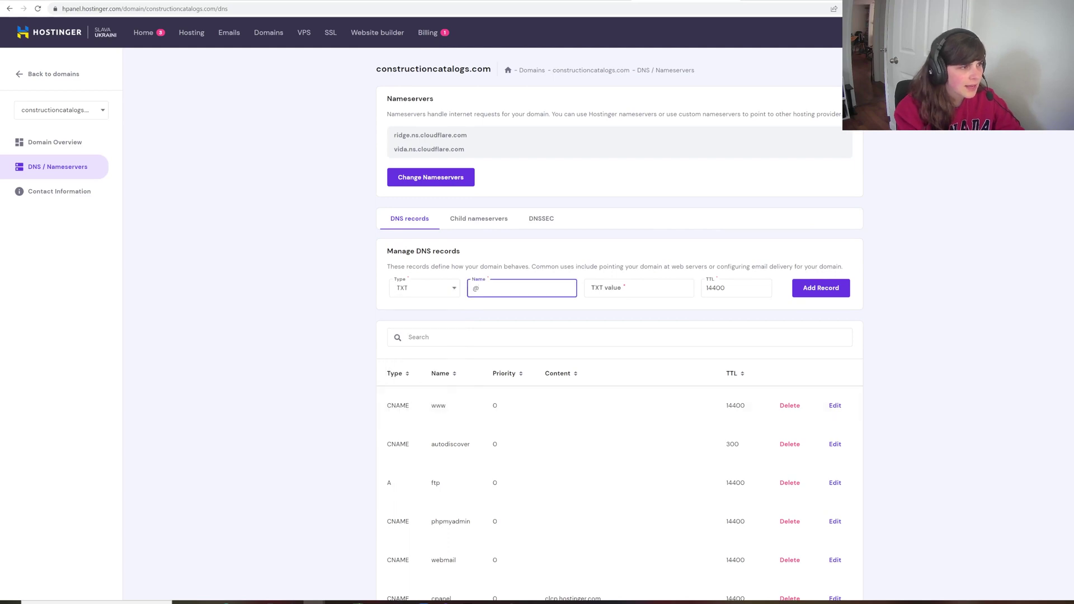
pyautogui.hotkey('ctrl', 'v')
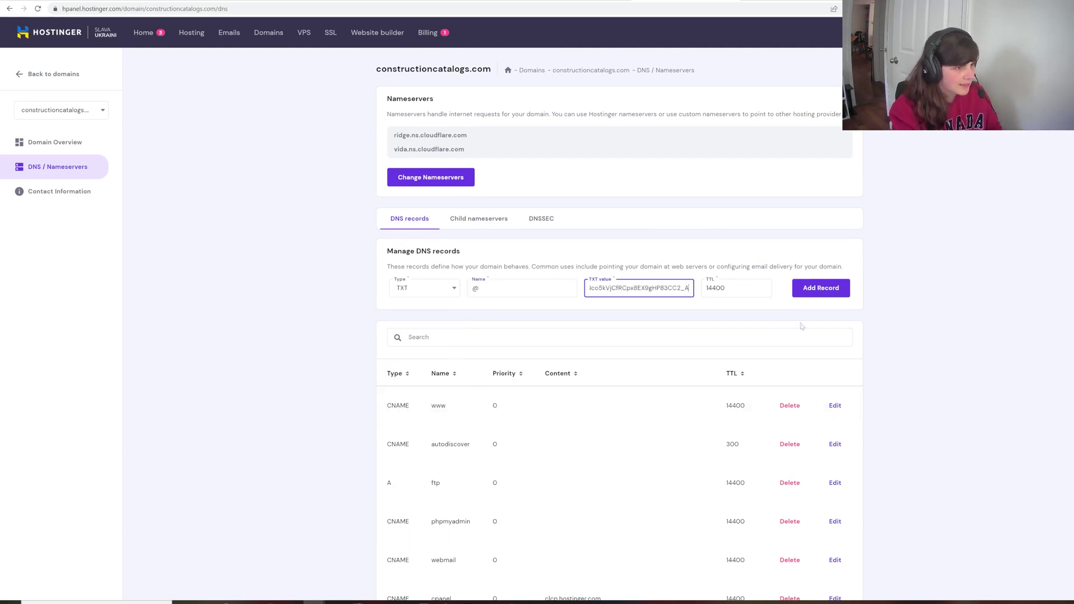
pyautogui.click(820, 291)
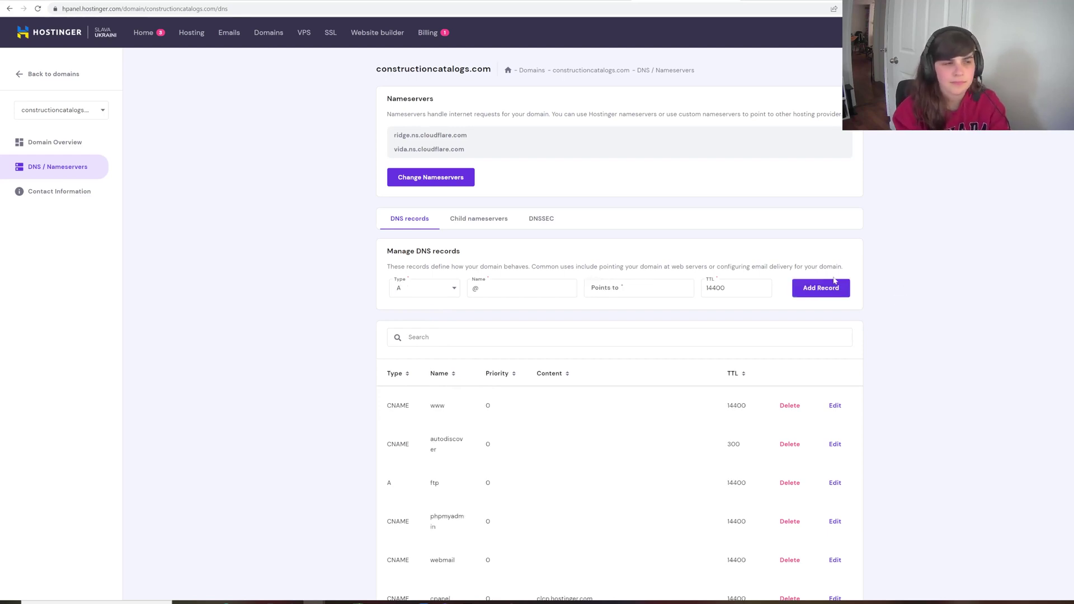
# Step: Run VERIFY on the DNS record and dismiss the initial verification failure message
pyautogui.click(265, 1)
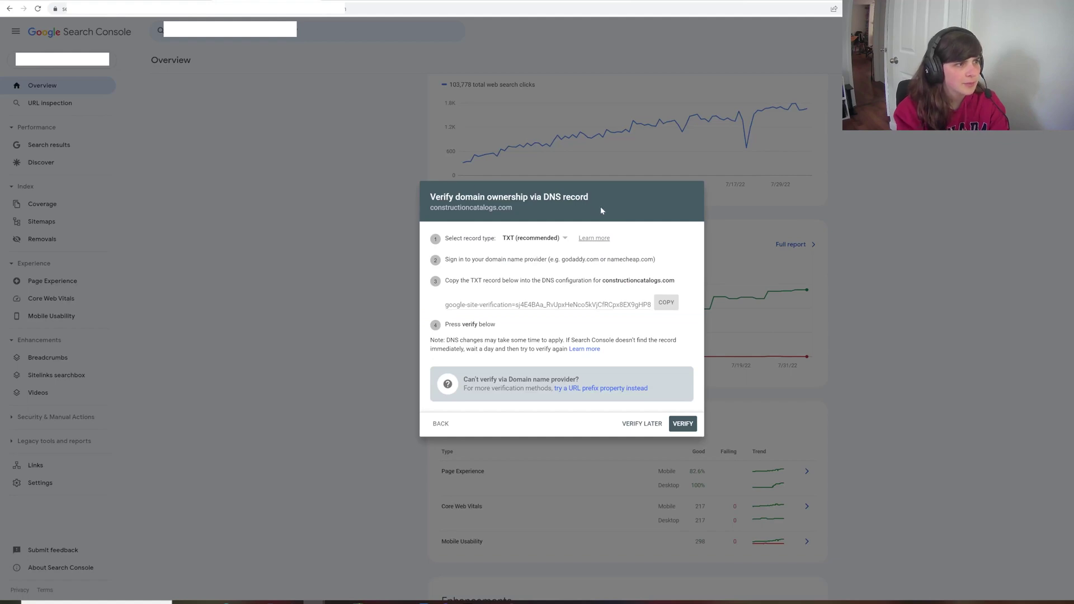
pyautogui.click(683, 424)
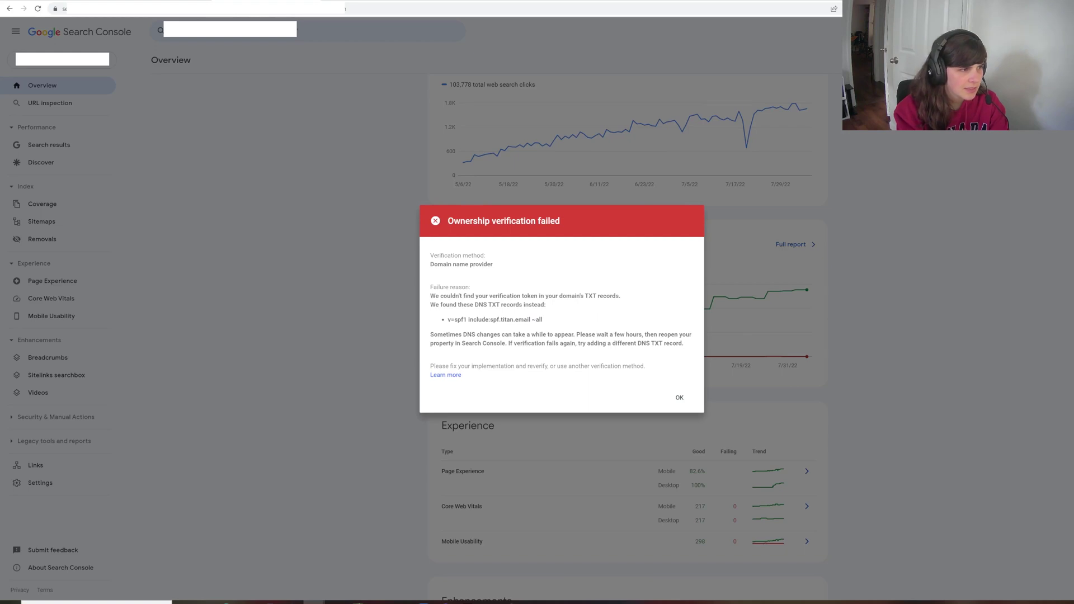
pyautogui.moveTo(427, 337); pyautogui.dragTo(574, 335)
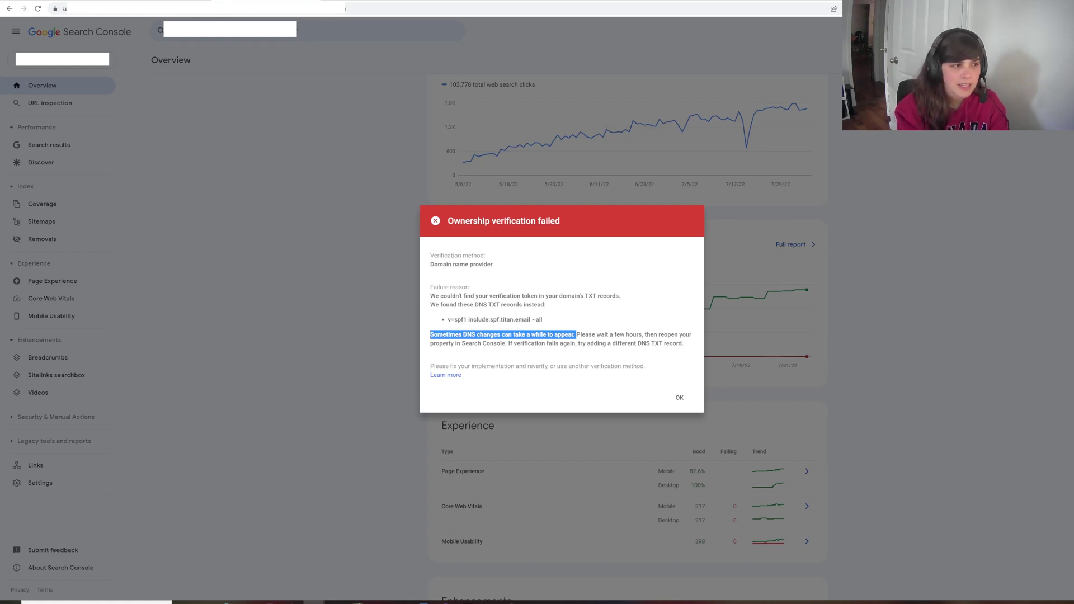
pyautogui.click(679, 399)
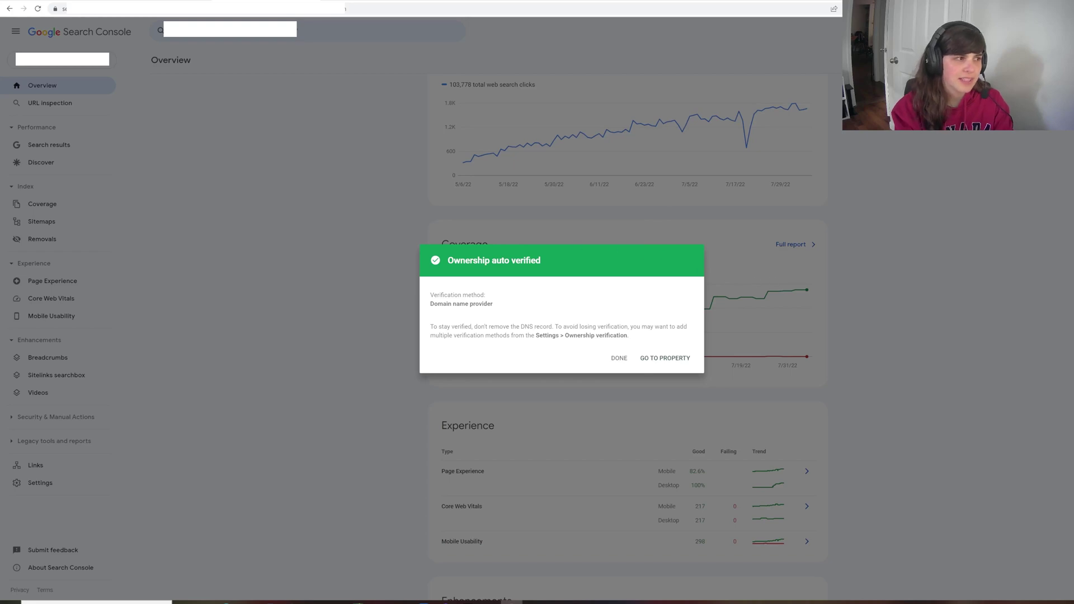
# Step: Go to the verified constructioncatalogs.com property and view its Coverage report
pyautogui.click(677, 366)
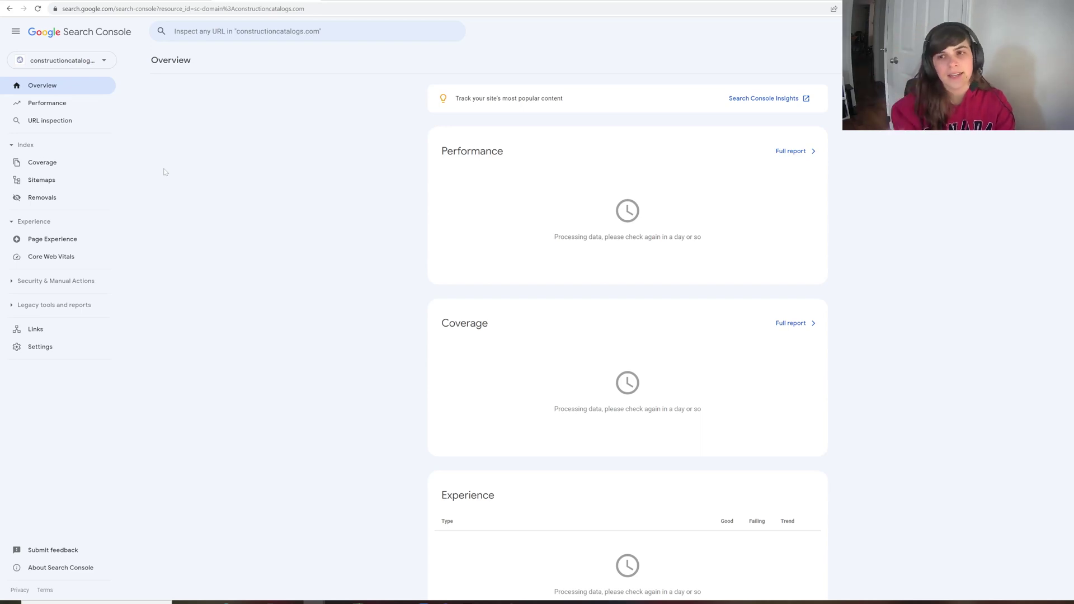
pyautogui.click(42, 162)
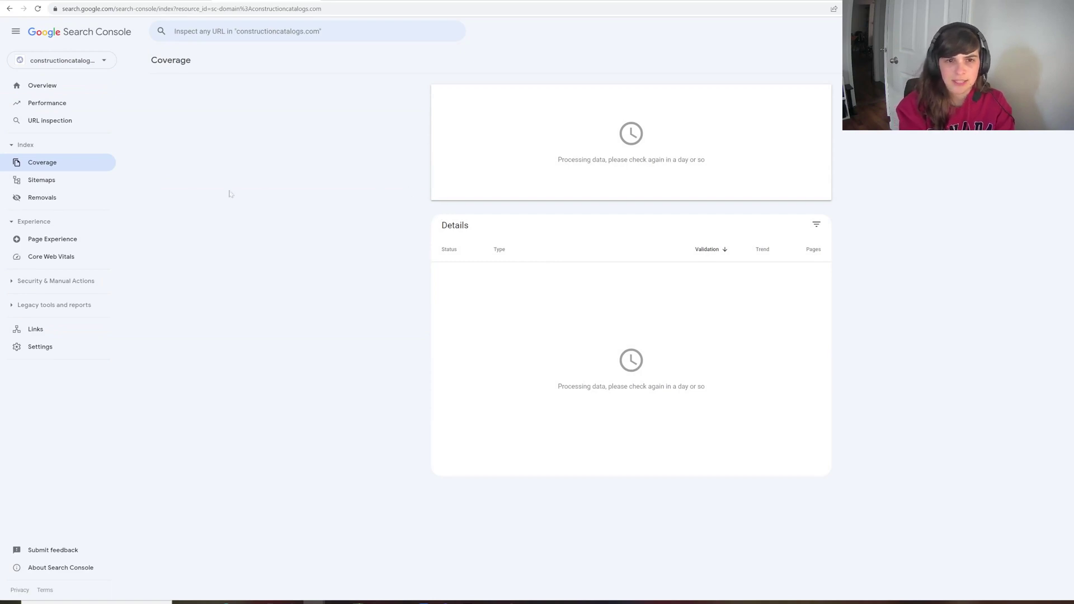
# Step: Copy Rank Math's sitemap_index.xml link and submit it as a new sitemap in Search Console
pyautogui.click(45, 181)
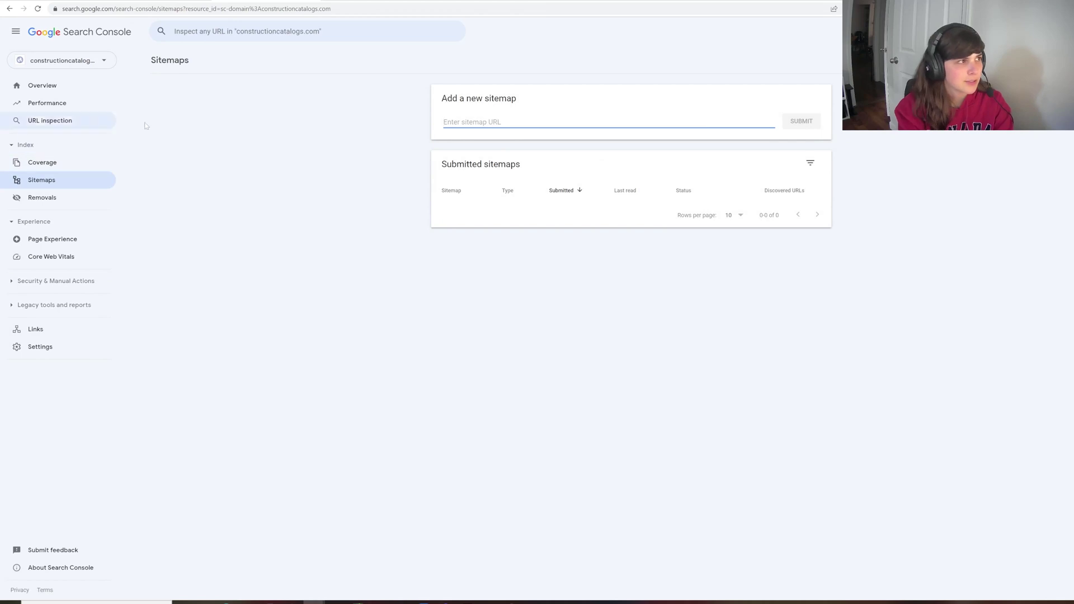
pyautogui.hotkey('ctrl', 'Tab')
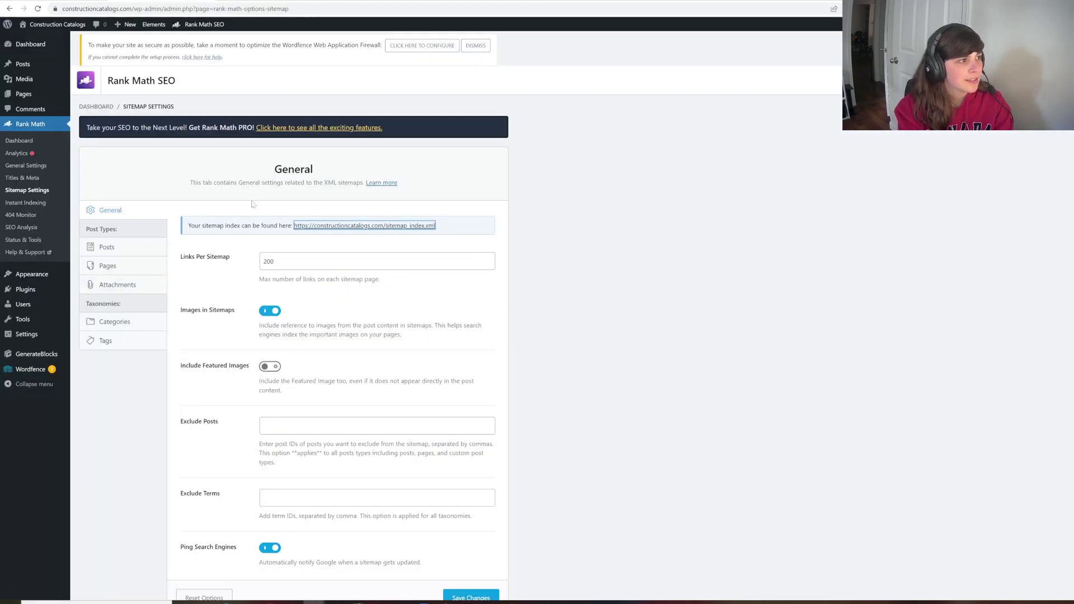
pyautogui.rightClick(324, 230)
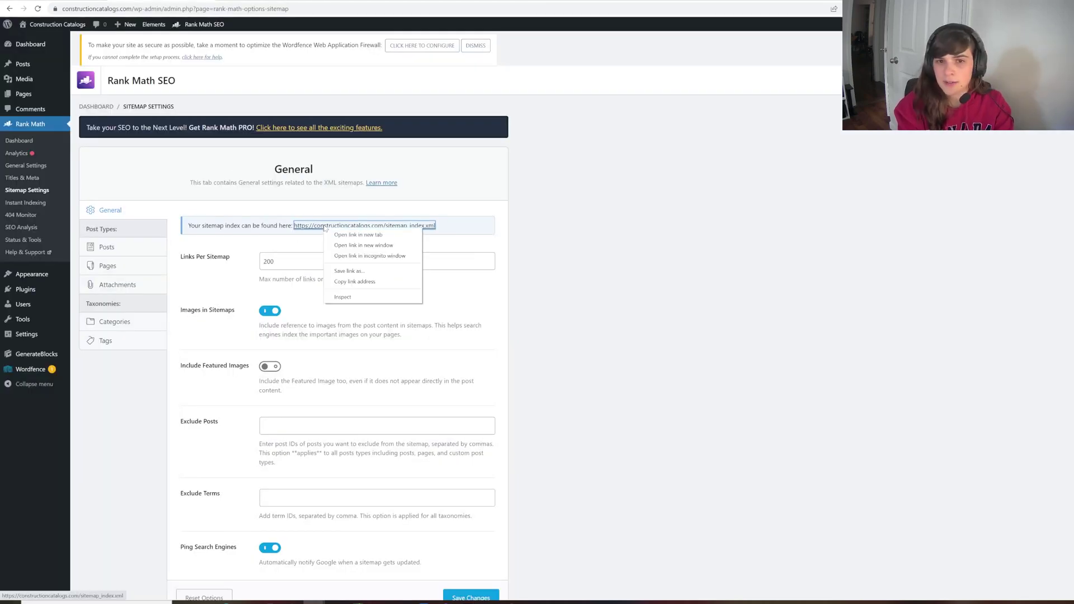
pyautogui.click(354, 282)
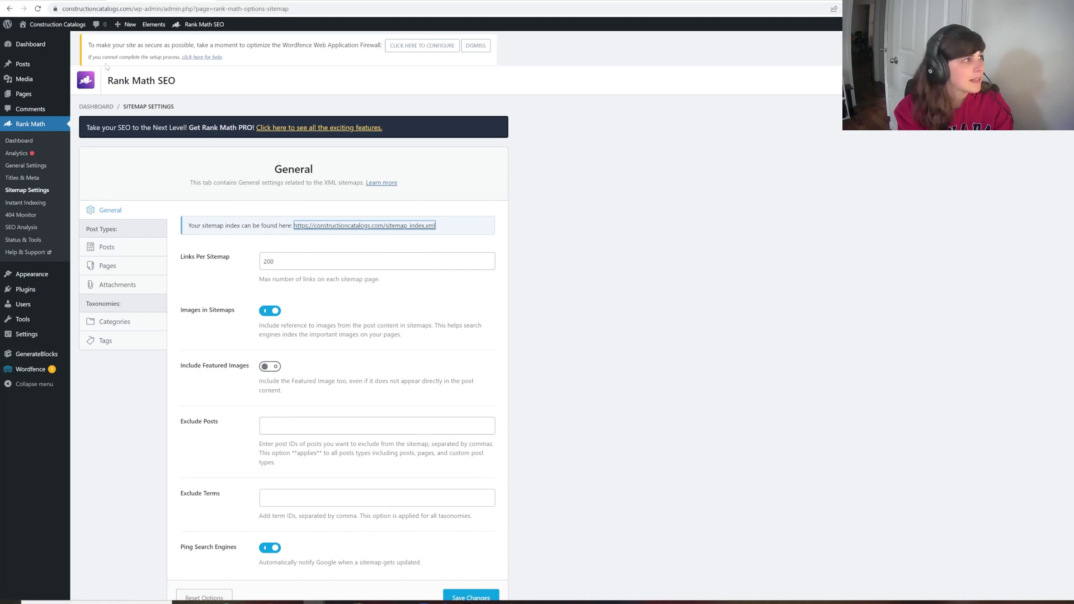
pyautogui.hotkey('ctrl', 'shift', 'Tab')
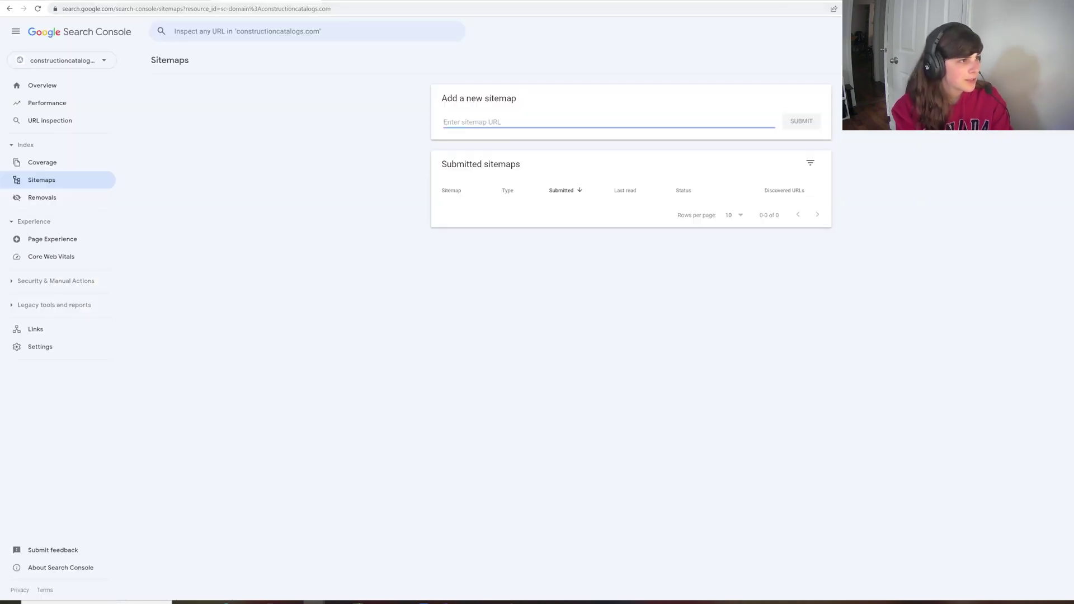
pyautogui.hotkey('ctrl', 'v')
pyautogui.press('Return')
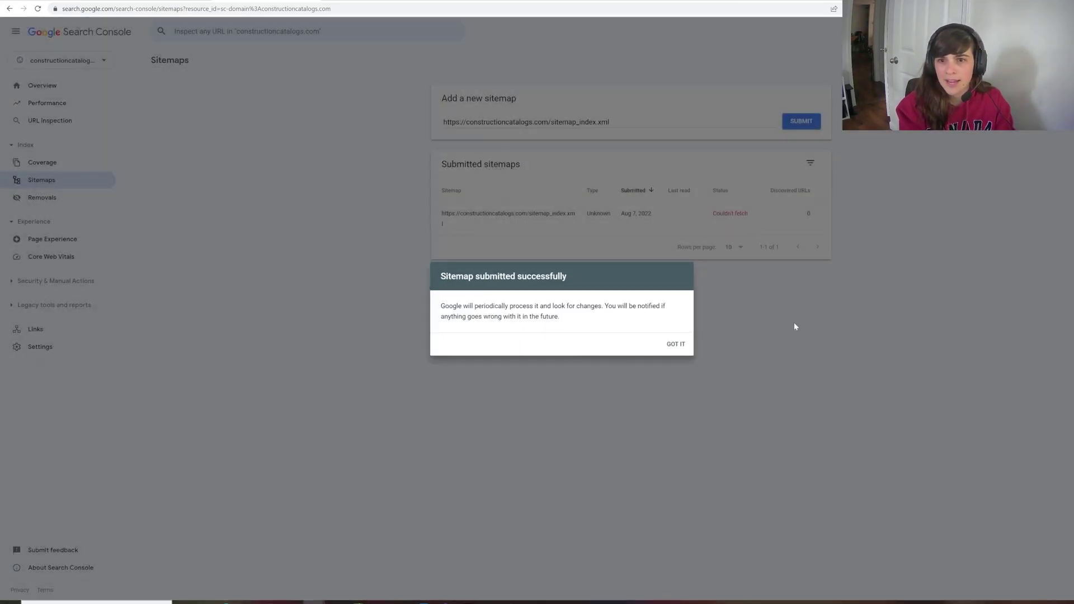
pyautogui.click(676, 345)
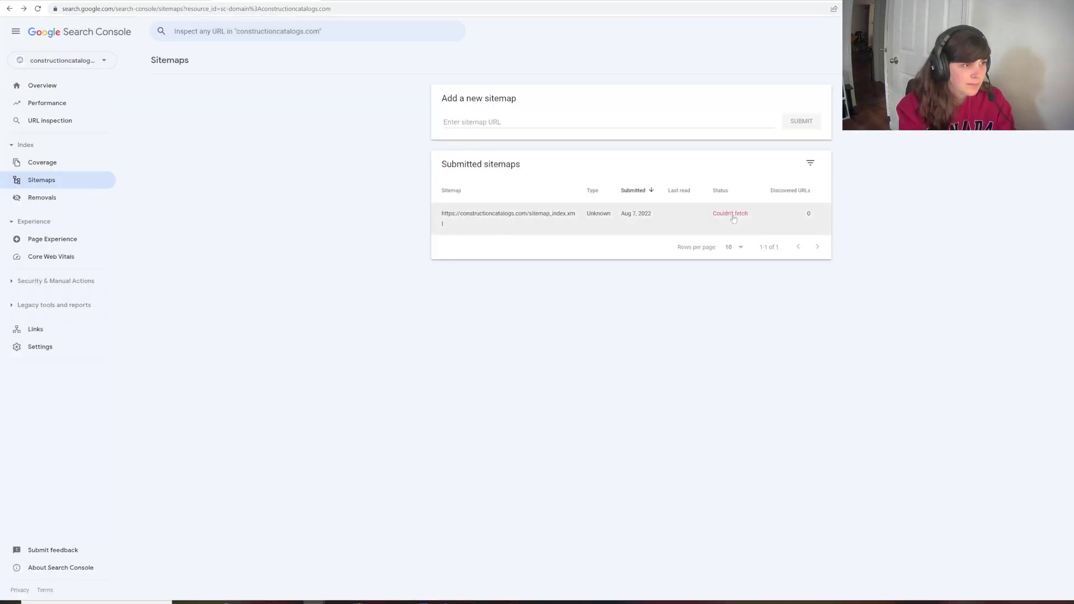
# Step: Inspect the submitted sitemap_index.xml details in Search Console
pyautogui.click(733, 218)
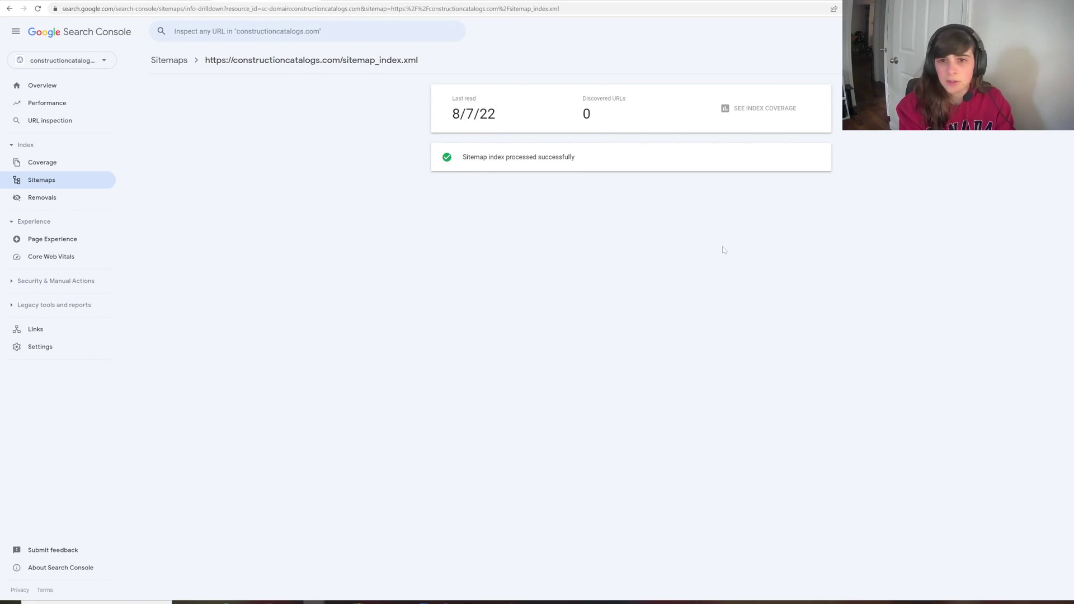
pyautogui.click(168, 60)
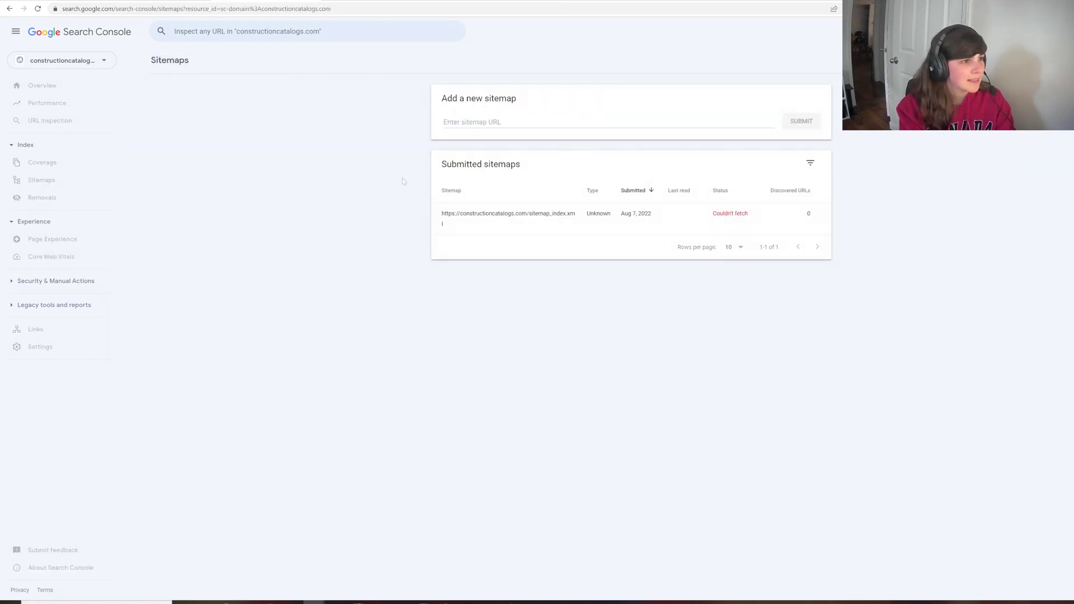
pyautogui.click(734, 221)
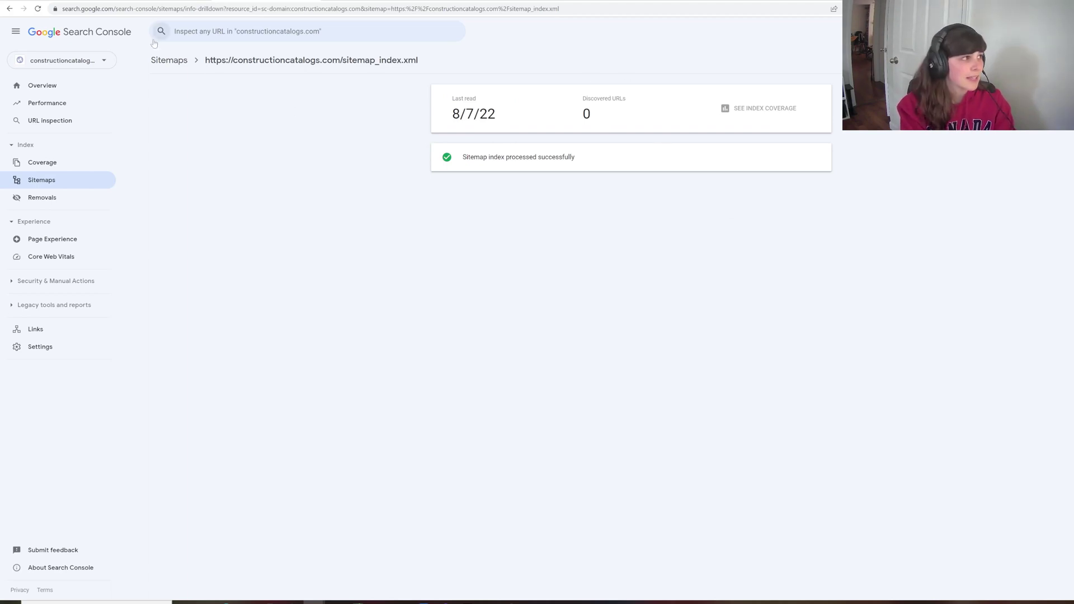
# Step: Re-save the Rank Math sitemap settings in WordPress
pyautogui.hotkey('ctrl', 'Tab')
pyautogui.scroll(-1, 395, 395)
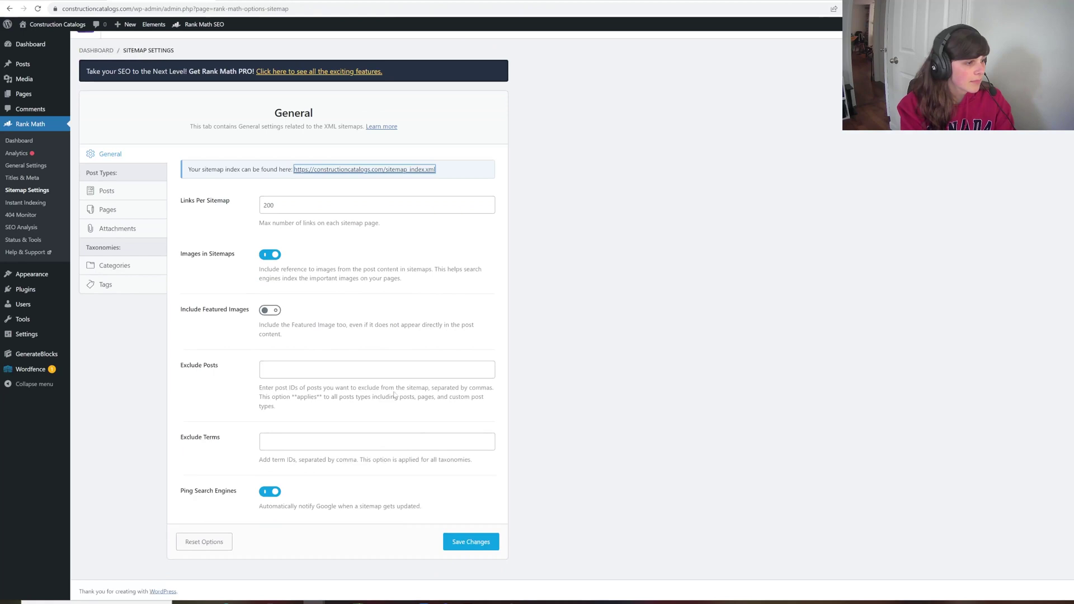
pyautogui.click(471, 542)
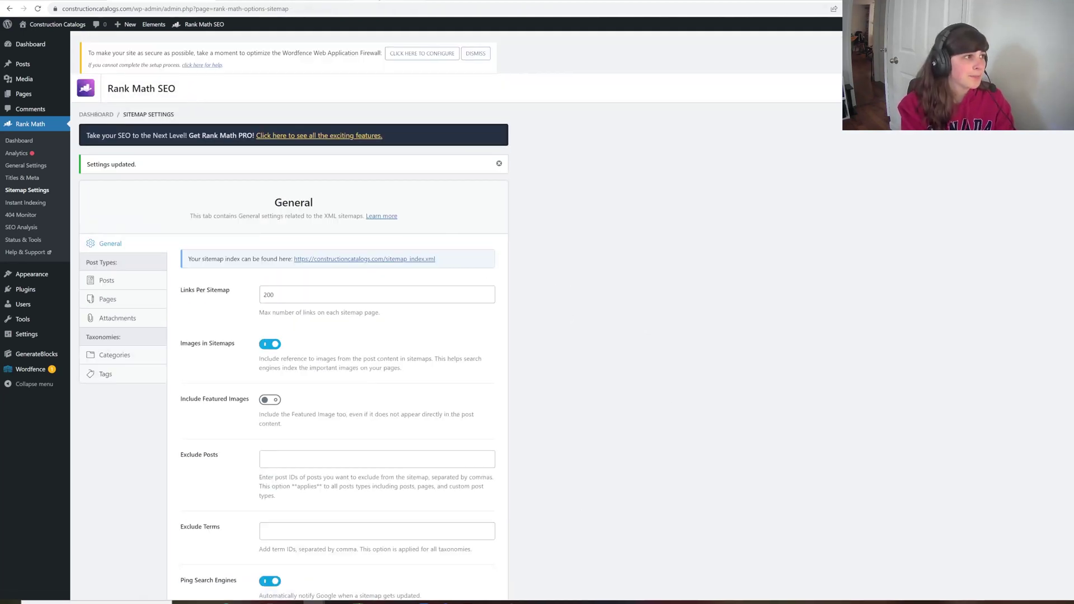
# Step: Add constructioncatalogs.com to Bing Webmaster Tools via the Google Search Console import
pyautogui.click(478, 2)
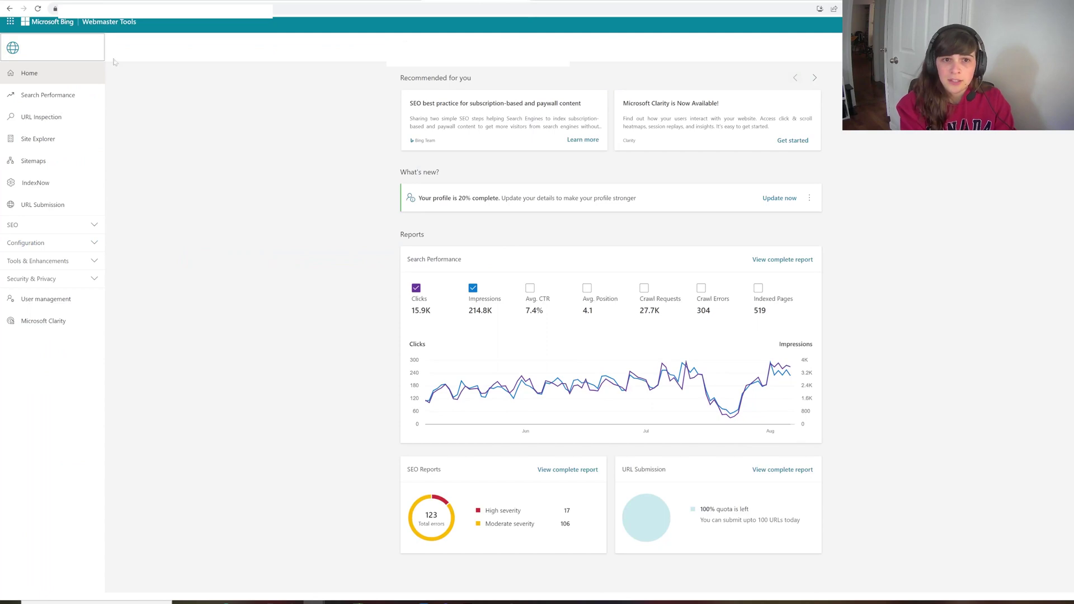
pyautogui.click(92, 58)
pyautogui.click(112, 135)
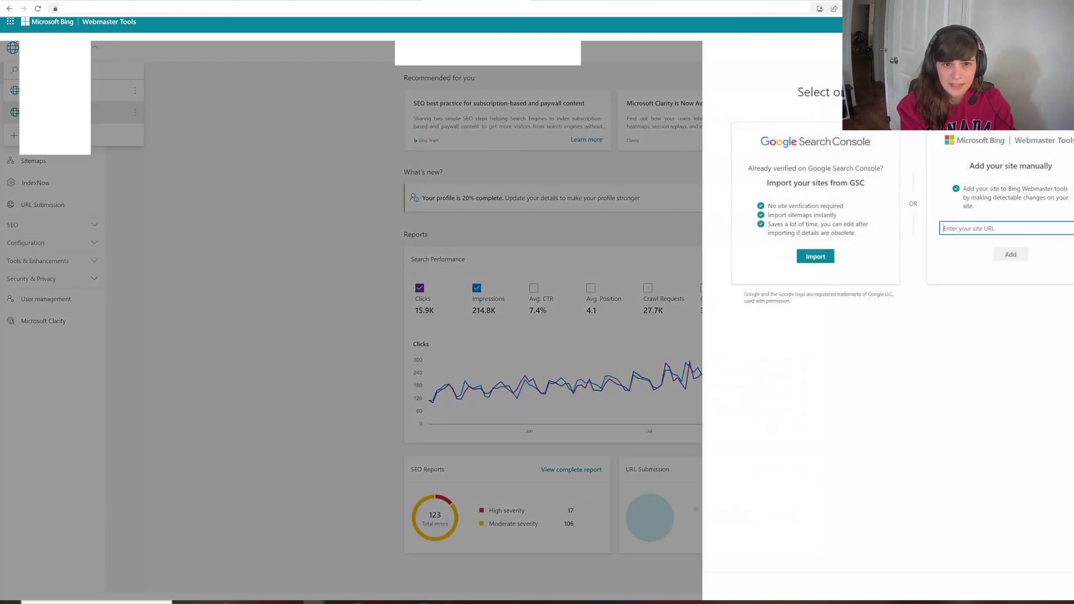
pyautogui.click(817, 261)
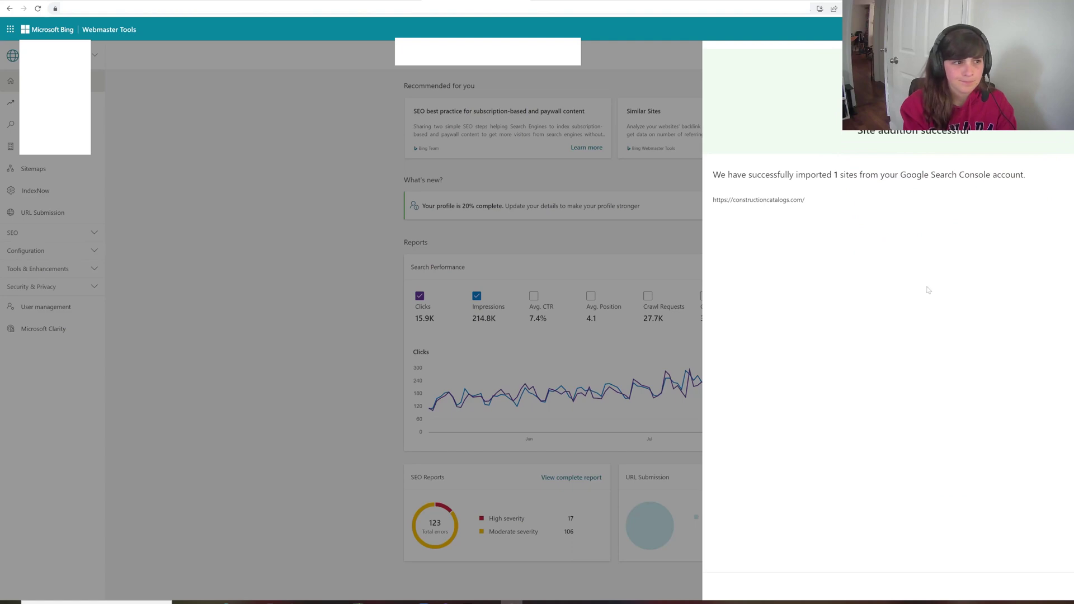
pyautogui.click(1071, 567)
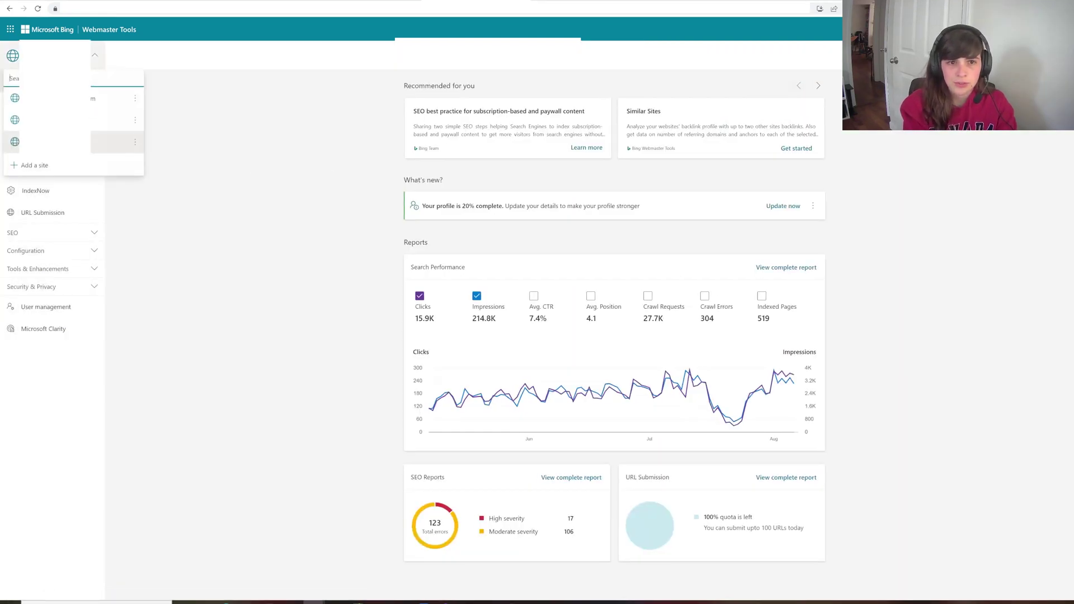
# Step: Select constructioncatalogs.com and submit the pasted sitemap_index.xml URL under Sitemaps
pyautogui.click(94, 55)
pyautogui.click(112, 142)
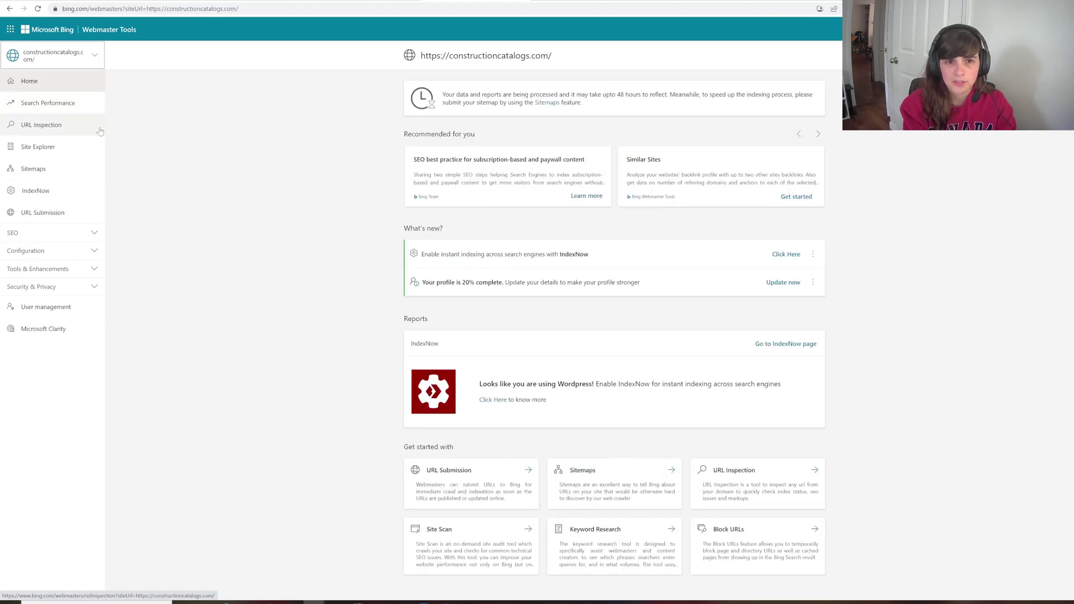
pyautogui.click(63, 170)
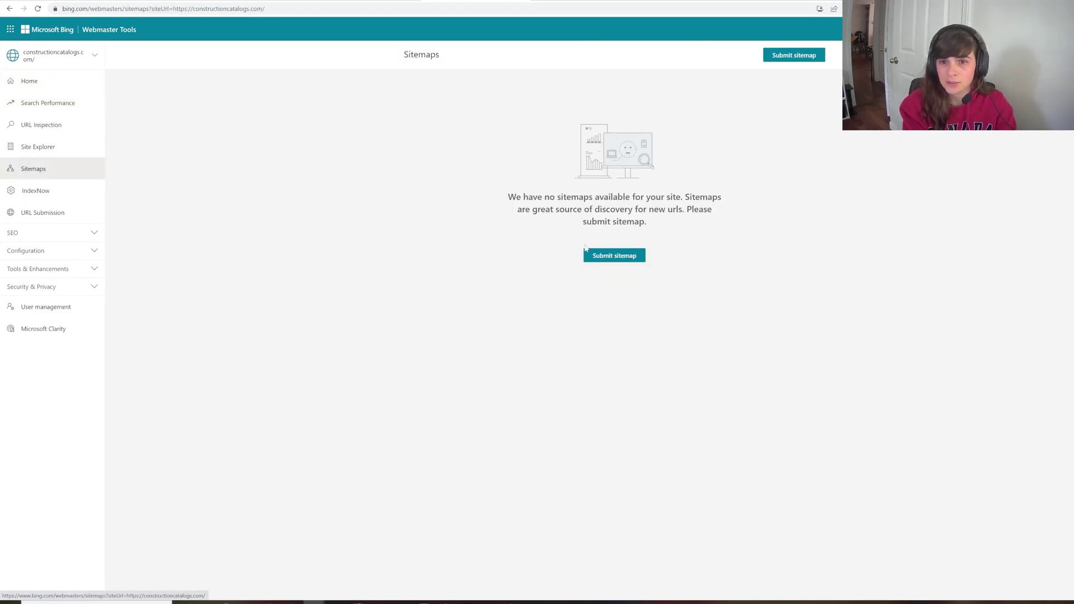
pyautogui.click(602, 258)
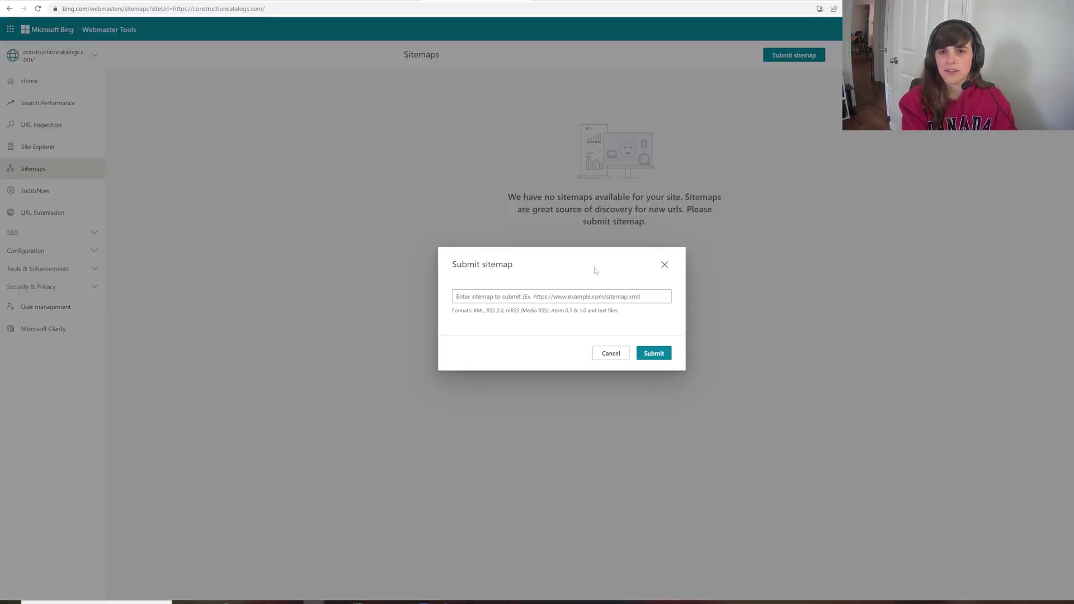
pyautogui.hotkey('ctrl', 'v')
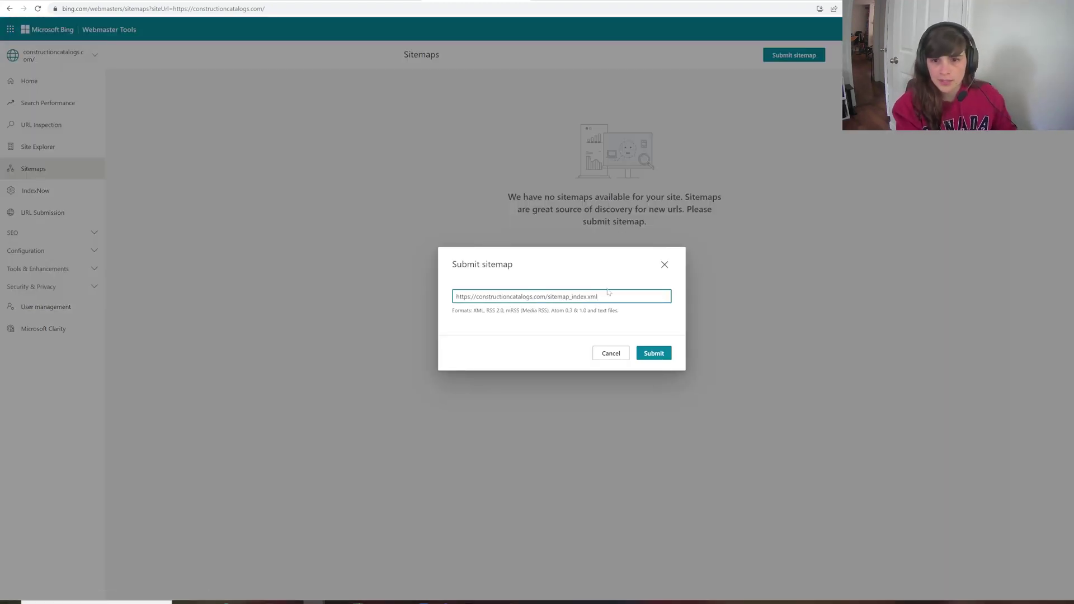
pyautogui.click(648, 354)
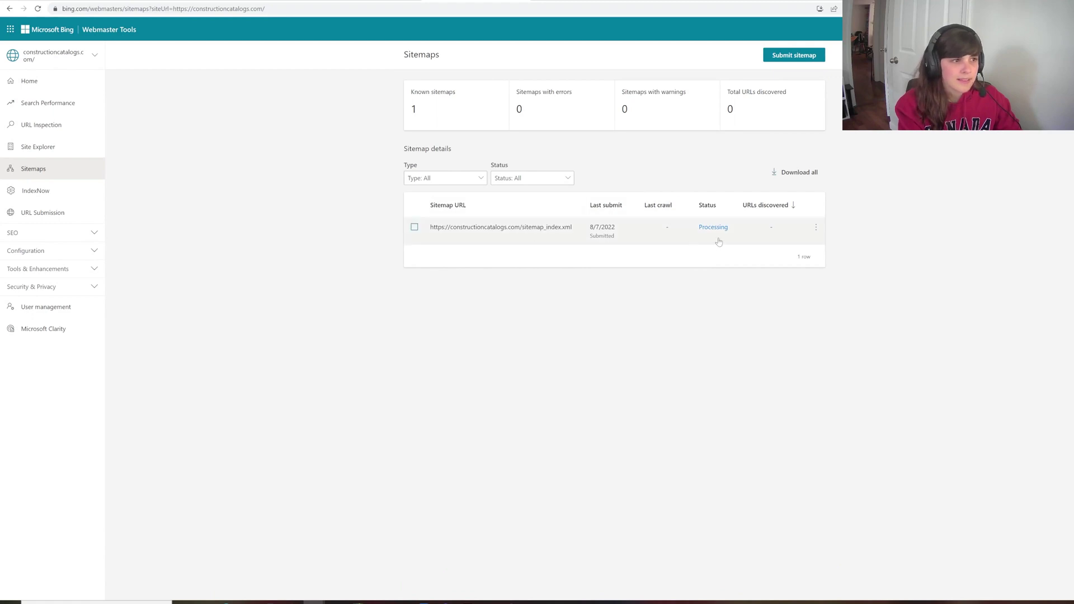
# Step: Check the submitted sitemap's details, then return to the sitemaps list
pyautogui.click(719, 242)
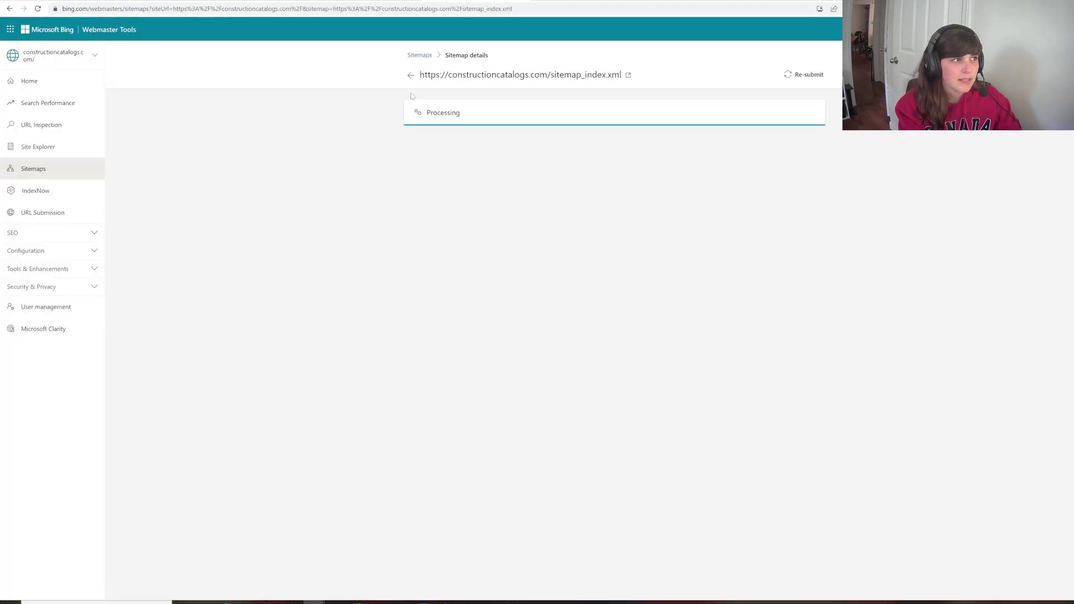
pyautogui.click(411, 75)
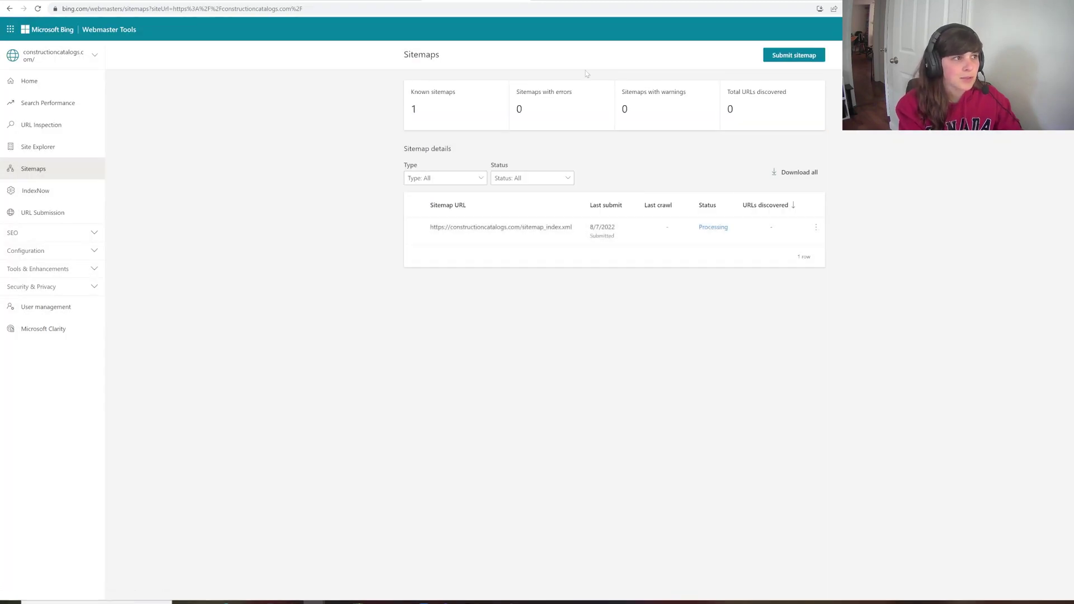
pyautogui.click(576, 1)
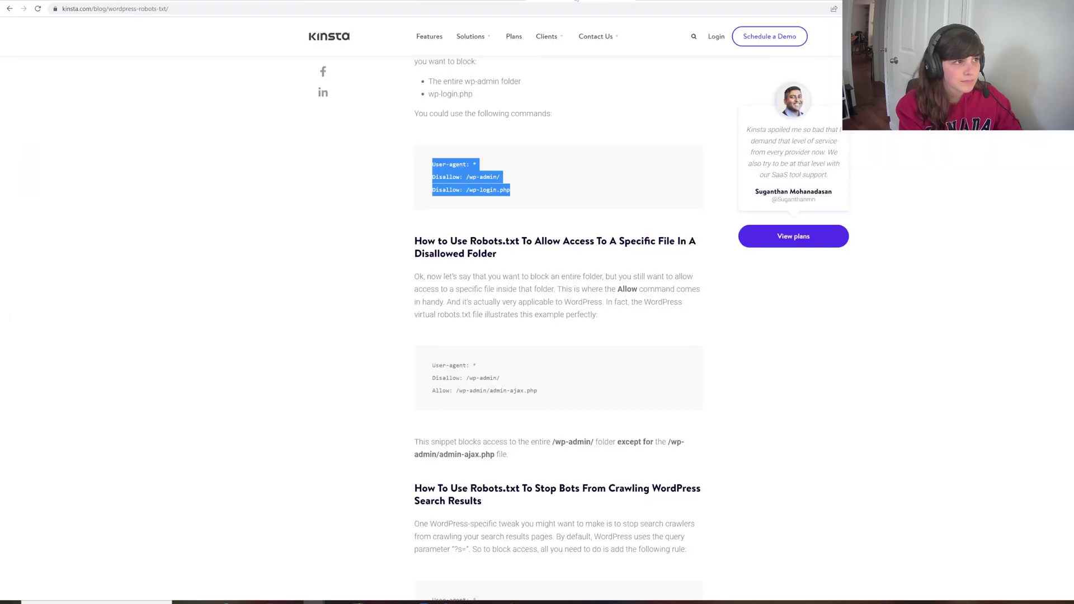
# Step: Reload Search Console's Sitemaps list to refresh sitemap_index.xml's status
pyautogui.click(682, 2)
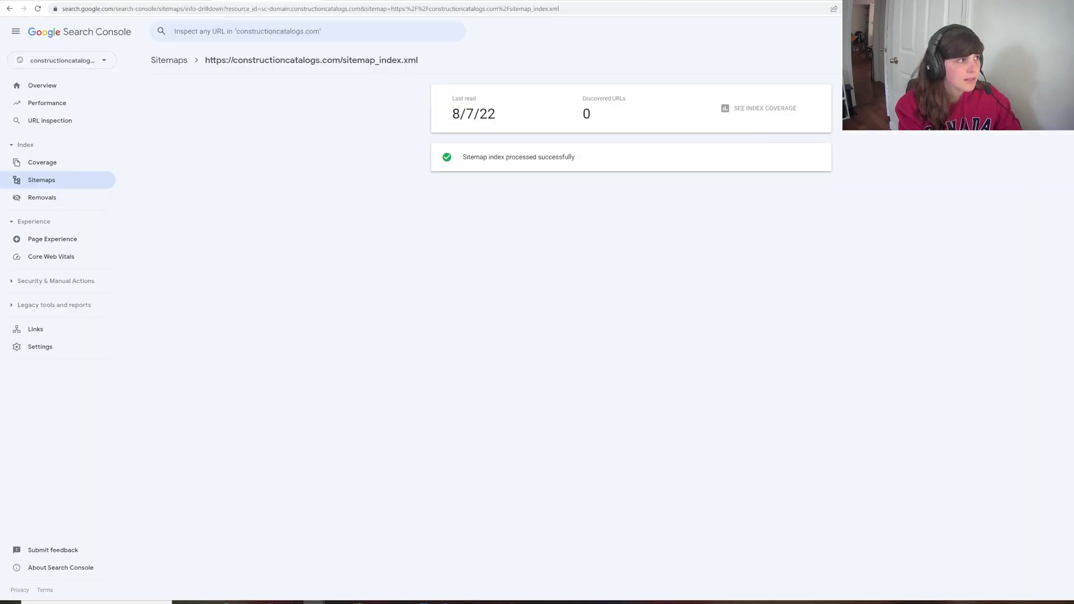
pyautogui.click(153, 61)
pyautogui.click(38, 9)
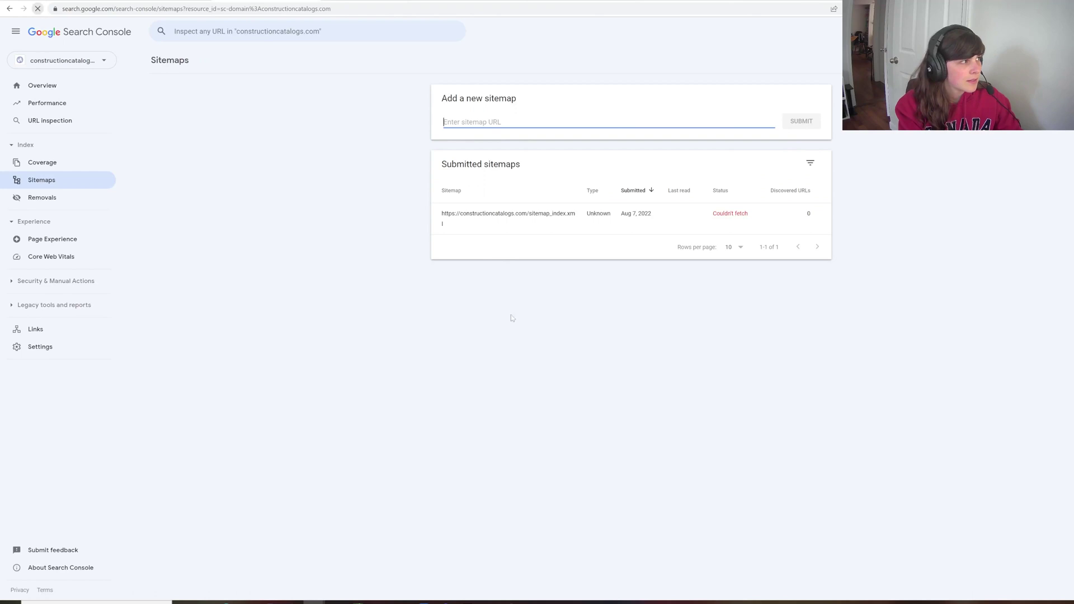